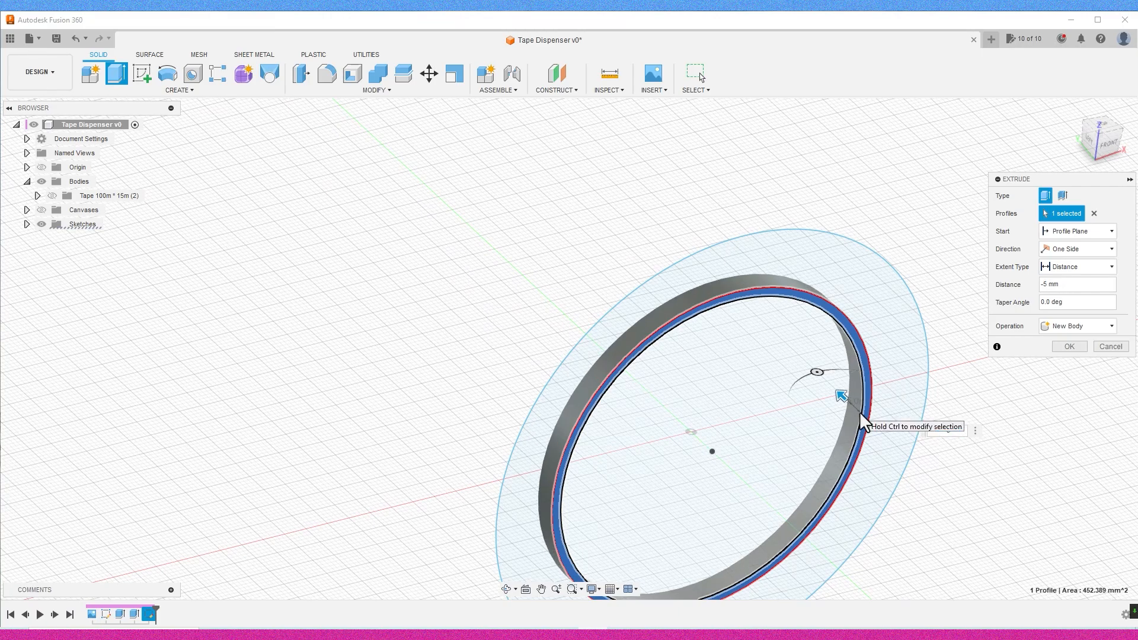
# Show the circle sketch and extrude all four of its profiles as a disc joined to the ring.
pyautogui.click(27, 238)
pyautogui.click(93, 266)
pyautogui.press('e')
pyautogui.click(811, 422)
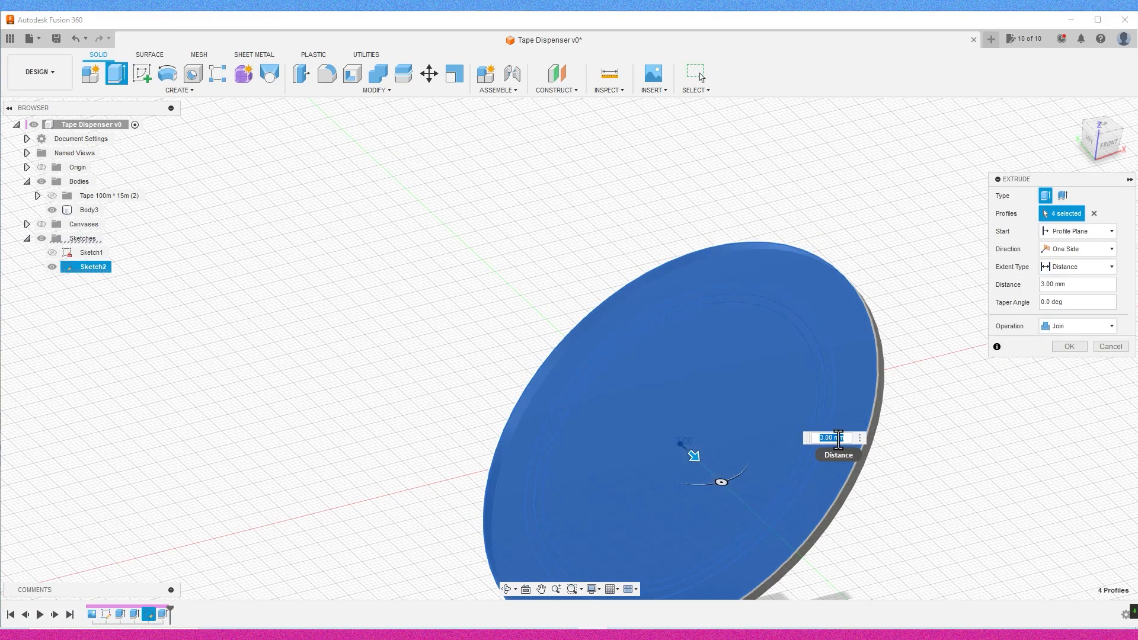
pyautogui.click(1069, 346)
# Fillet the disc's outer circular edge with a 7.5 mm radius.
pyautogui.click(1093, 144)
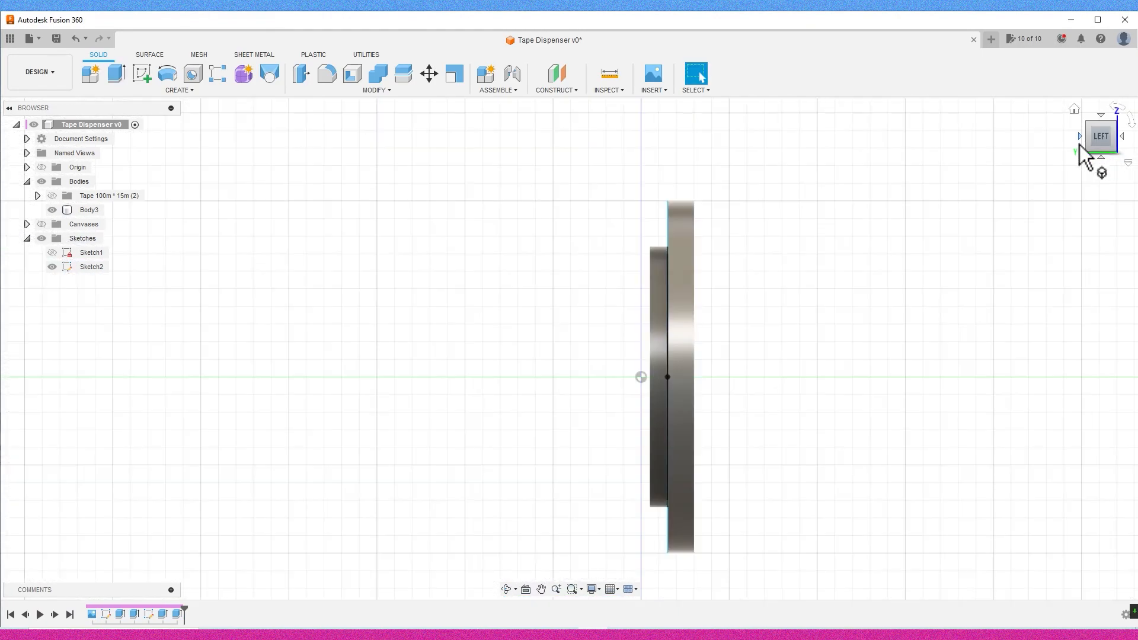
pyautogui.press('f')
pyautogui.click(650, 254)
pyautogui.click(1115, 143)
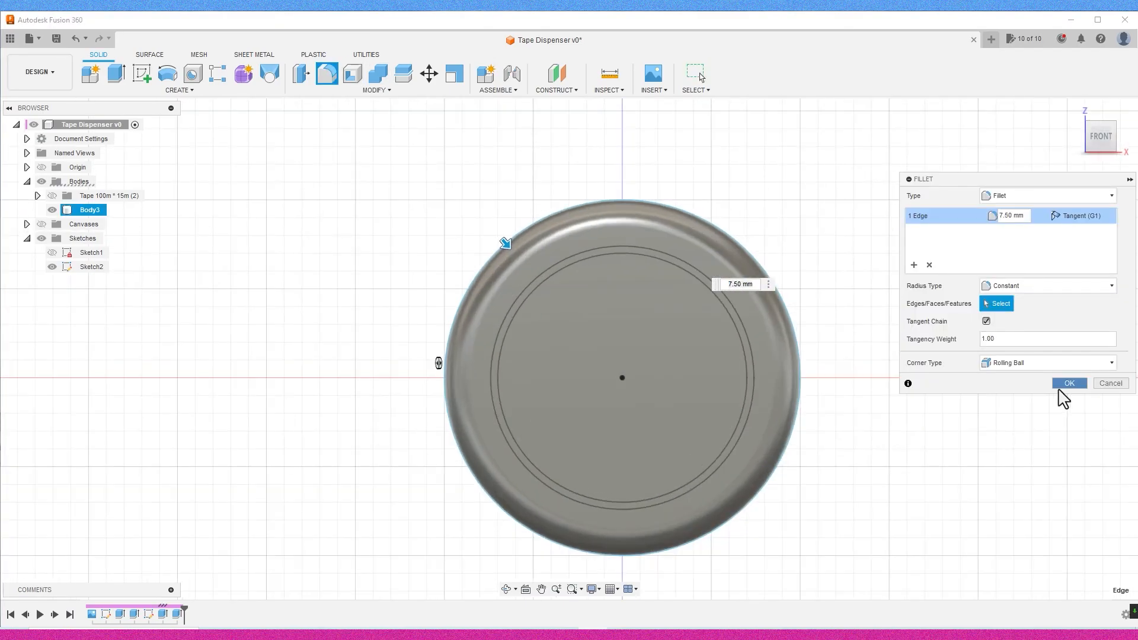
pyautogui.click(1070, 383)
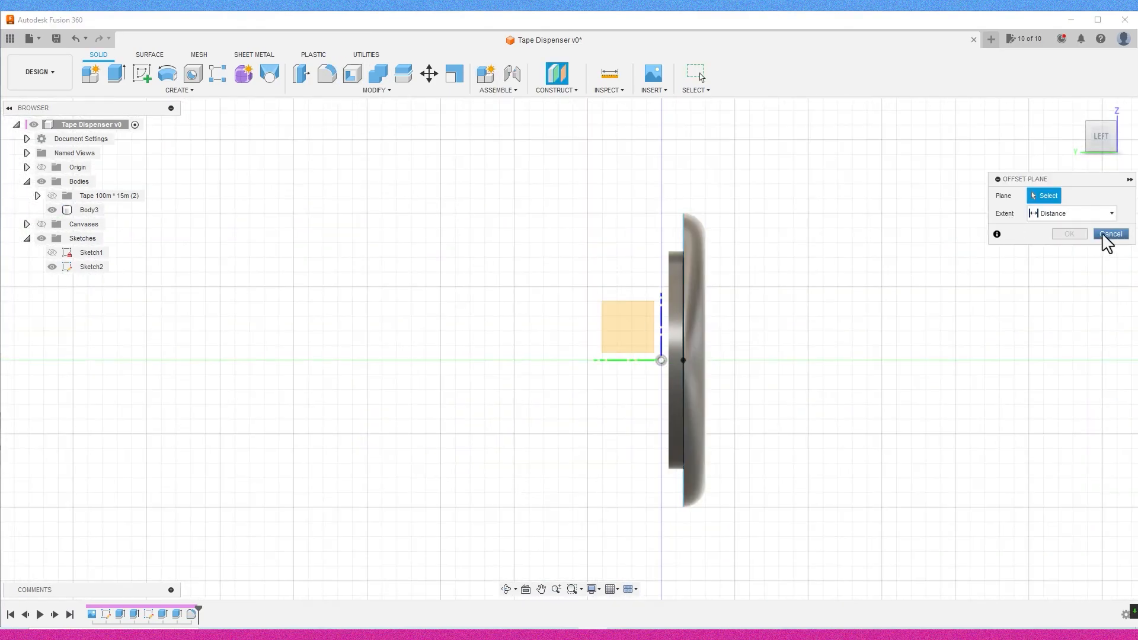
# Mirror the filleted spool half across the XZ origin plane.
pyautogui.click(1103, 234)
pyautogui.click(179, 90)
pyautogui.click(112, 342)
pyautogui.click(663, 321)
pyautogui.click(1069, 269)
# Sketch an upright rectangle beside the spool on the YZ plane, set its width to 20 mm, and dimension its height.
pyautogui.moveTo(1103, 140); pyautogui.dragTo(1094, 164)
pyautogui.click(1097, 141)
pyautogui.scroll(-3, 706, 278)
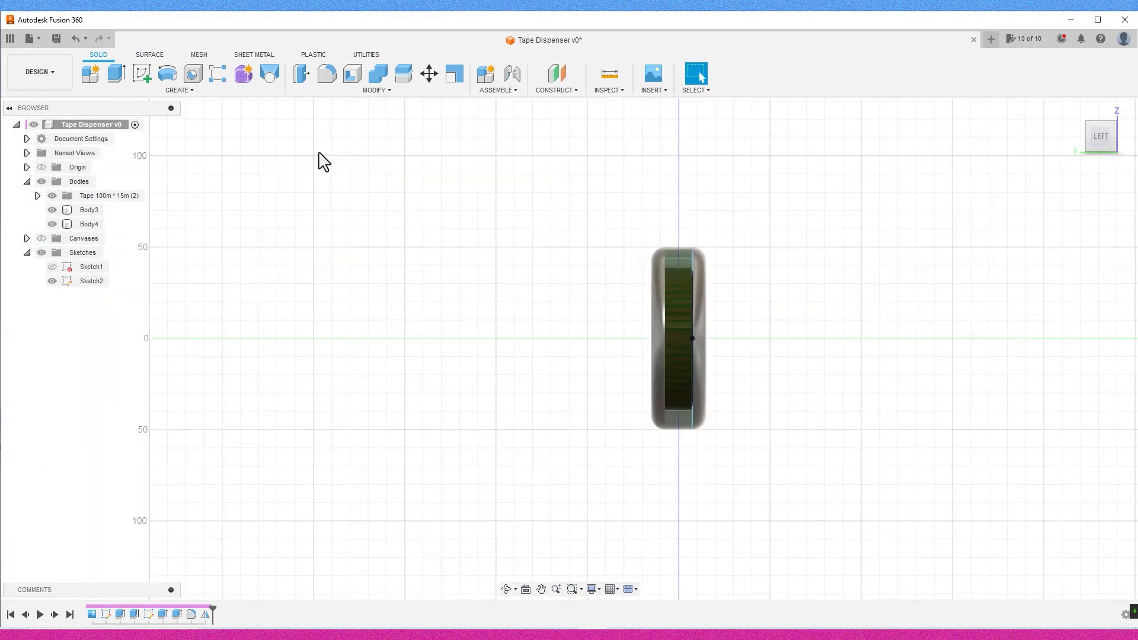
pyautogui.click(143, 73)
pyautogui.click(630, 321)
pyautogui.scroll(2, 504, 361)
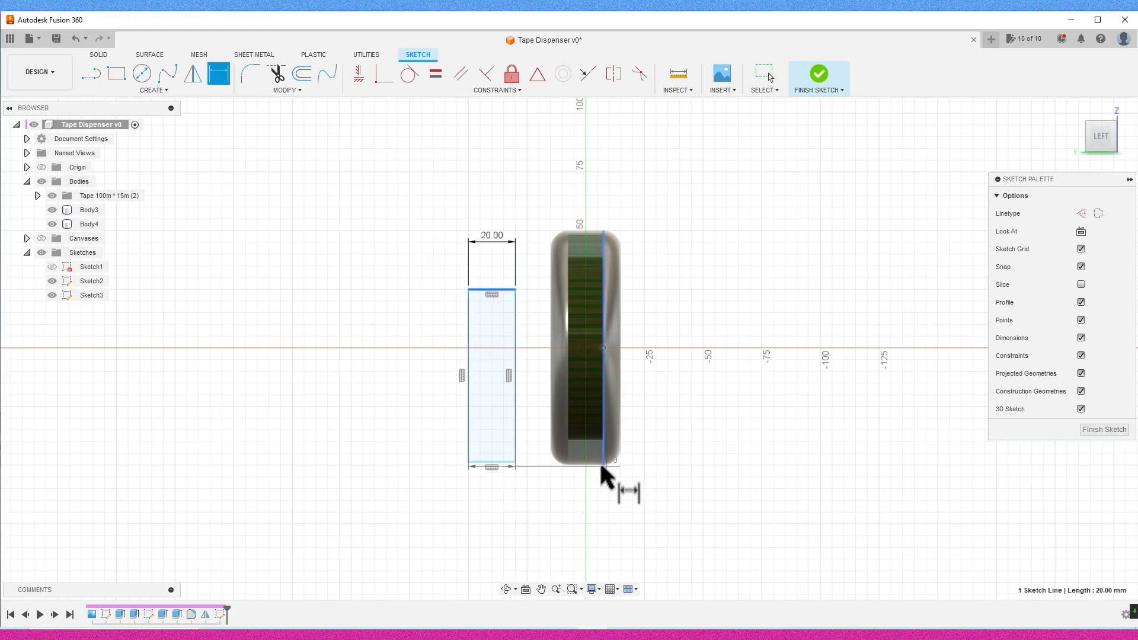
pyautogui.scroll(2, 486, 498)
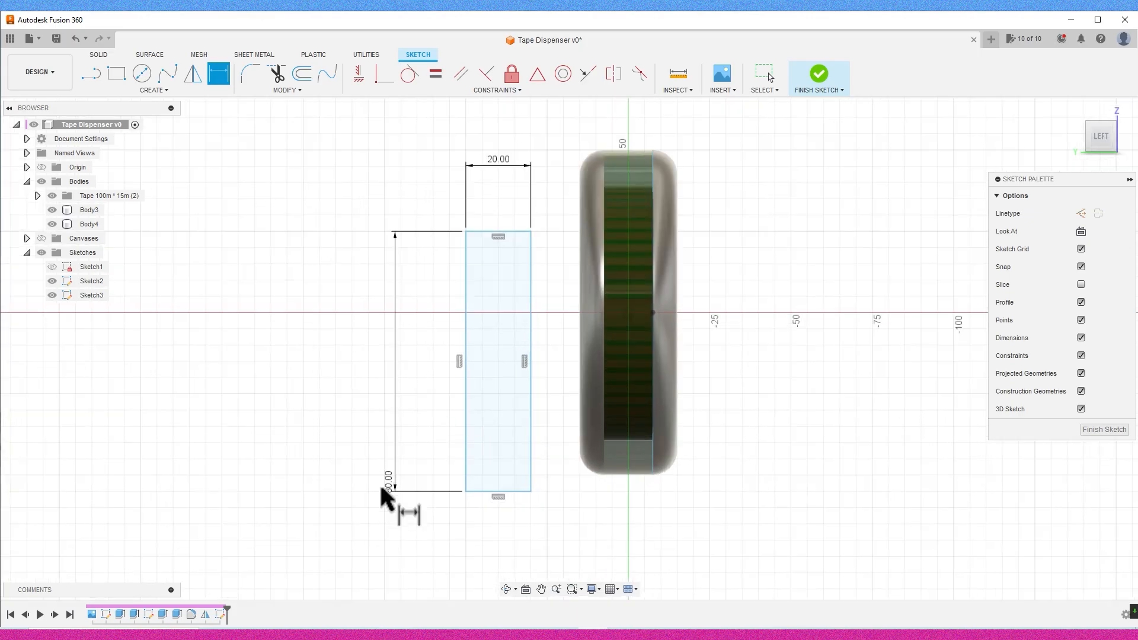
# Extrude the upright rectangle as a new body to form a support post beside the spool.
pyautogui.press('e')
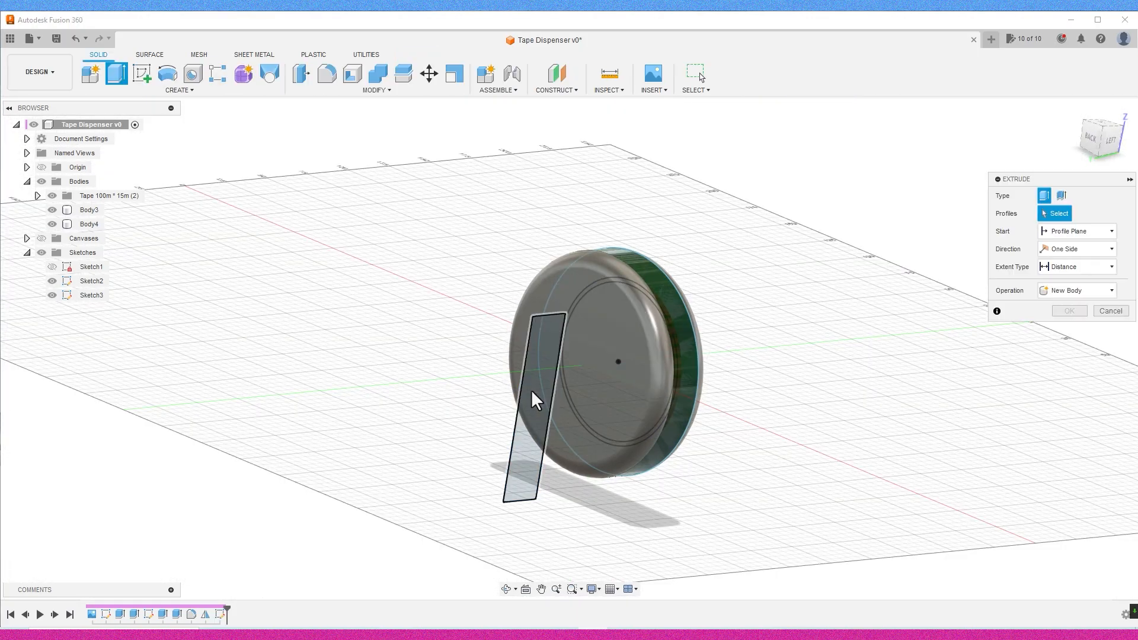
pyautogui.click(1071, 289)
pyautogui.moveTo(458, 376)
pyautogui.keyDown('shift'); pyautogui.mouseDown(button='middle')
pyautogui.moveTo(467, 422)
pyautogui.moveTo(513, 373)
pyautogui.moveTo(580, 398)
pyautogui.moveTo(583, 415)
pyautogui.mouseUp(button='middle'); pyautogui.keyUp('shift')
pyautogui.click(1077, 364)
pyautogui.click(1102, 141)
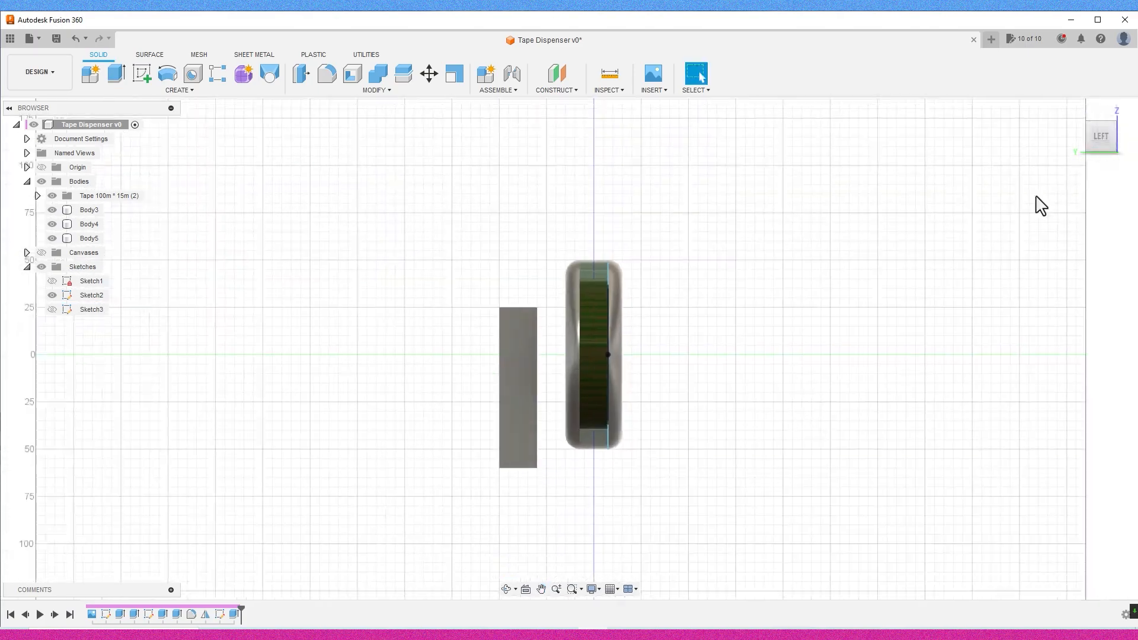
pyautogui.keyDown('shift'); pyautogui.moveTo(805, 401); pyautogui.dragTo(842, 435, button='middle'); pyautogui.keyUp('shift')
pyautogui.click(142, 74)
pyautogui.click(1103, 140)
pyautogui.click(493, 383)
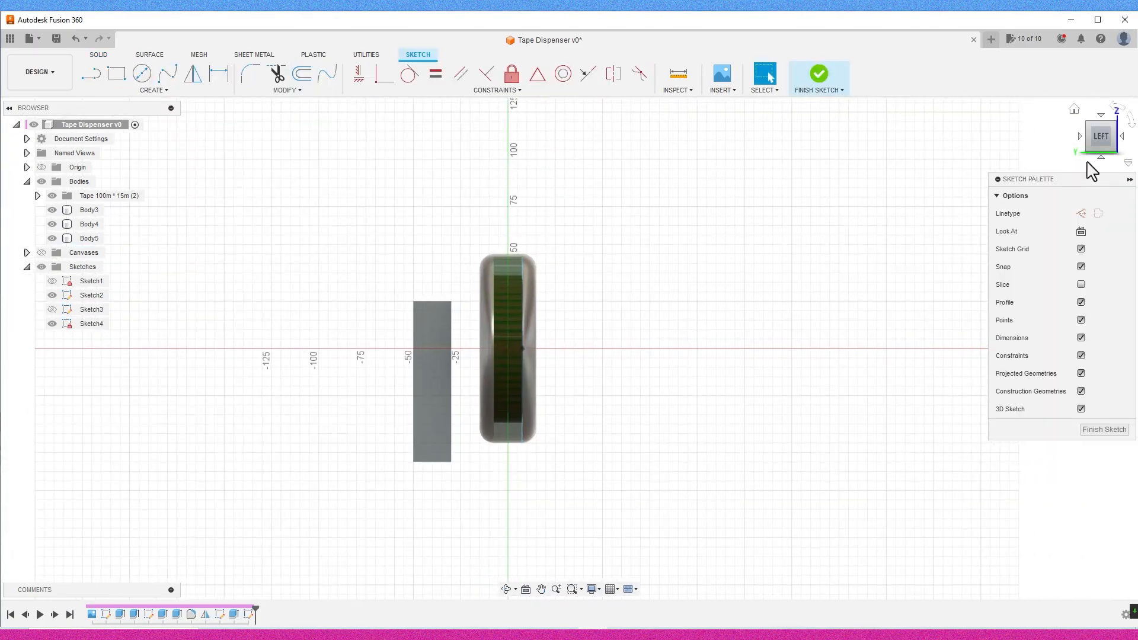
pyautogui.moveTo(1094, 153); pyautogui.dragTo(1122, 160)
pyautogui.click(818, 74)
# Construct a plane offset outward from the support post's side face, beyond the spool's rim.
pyautogui.click(557, 73)
pyautogui.keyDown('shift'); pyautogui.moveTo(575, 358); pyautogui.dragTo(526, 385, button='middle'); pyautogui.keyUp('shift')
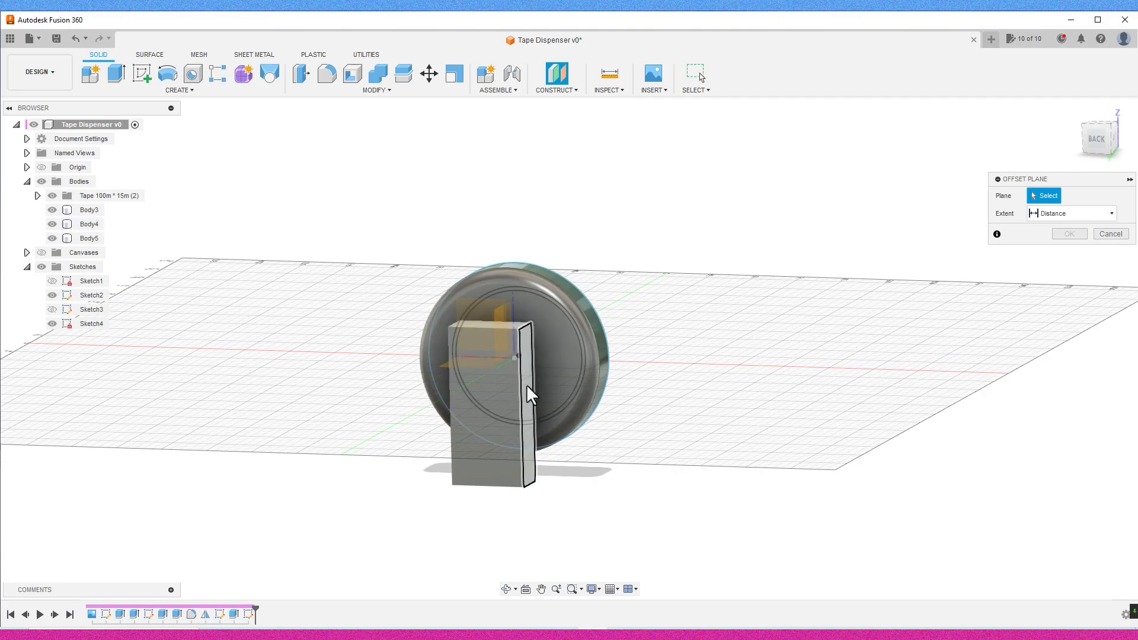
pyautogui.click(1097, 140)
pyautogui.moveTo(664, 383); pyautogui.dragTo(644, 385)
pyautogui.click(1072, 254)
# Start a sketch on the offset plane and draw a centre rectangle 40 mm wide over the upper part of the spool.
pyautogui.moveTo(1101, 137); pyautogui.dragTo(909, 170)
pyautogui.click(142, 74)
pyautogui.click(453, 367)
pyautogui.click(121, 77)
pyautogui.click(1115, 213)
pyautogui.scroll(3, 518, 404)
pyautogui.click(409, 251)
pyautogui.write('40')
pyautogui.press('Return')
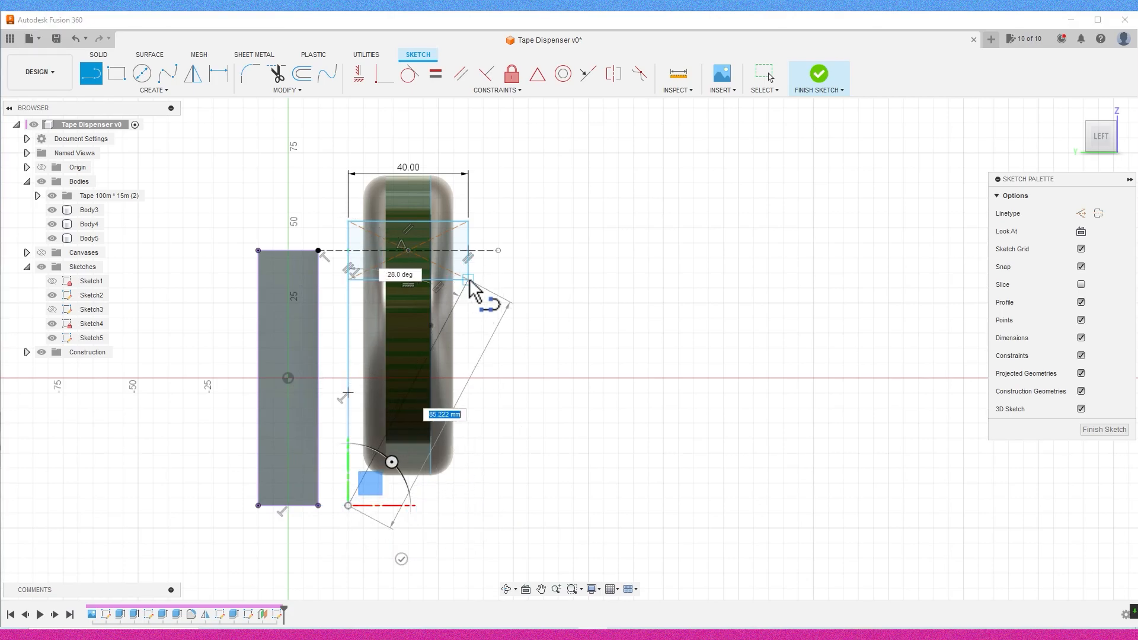
# Trim the interior edge between the rectangle and its downward extension to leave one tall outline, and finish the sketch.
pyautogui.scroll(1, 711, 279)
pyautogui.click(280, 80)
pyautogui.click(379, 279)
pyautogui.scroll(-1, 578, 296)
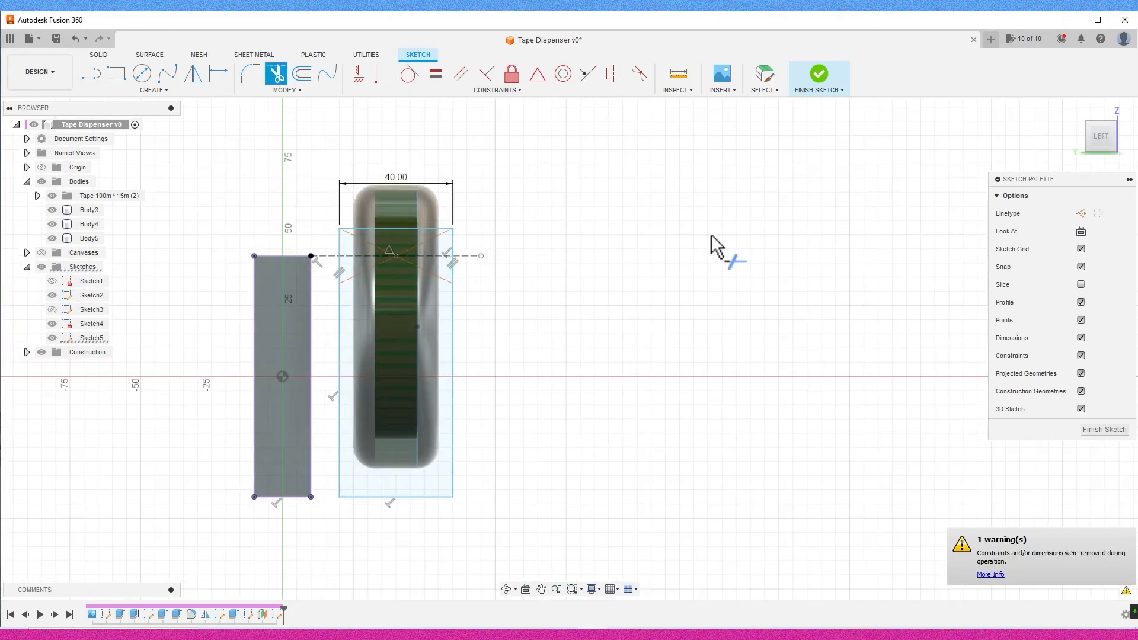
pyautogui.click(819, 77)
# Extrude the tall 40 mm wide outline into a second post in front of the spool's rim.
pyautogui.moveTo(1099, 138)
pyautogui.mouseDown()
pyautogui.moveTo(1128, 167)
pyautogui.moveTo(1129, 188)
pyautogui.mouseUp()
pyautogui.click(449, 462)
pyautogui.press('e')
pyautogui.moveTo(437, 433); pyautogui.dragTo(461, 463)
pyautogui.click(1069, 348)
# Sketch a base rectangle on the first post's back face, running beneath both posts from the second post's outer bottom corner.
pyautogui.moveTo(1098, 137)
pyautogui.mouseDown()
pyautogui.moveTo(1112, 104)
pyautogui.moveTo(1115, 140)
pyautogui.mouseUp()
pyautogui.click(1107, 140)
pyautogui.scroll(-1, 387, 329)
pyautogui.click(296, 327)
pyautogui.click(1091, 137)
pyautogui.click(142, 74)
pyautogui.click(386, 367)
pyautogui.press('r')
pyautogui.click(644, 472)
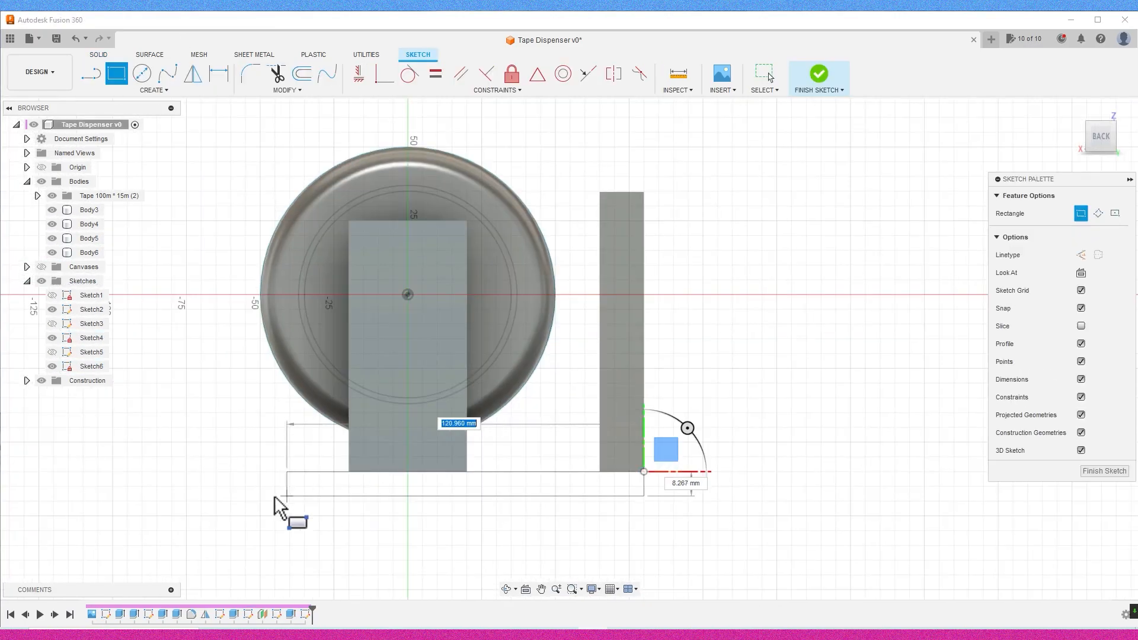
pyautogui.click(349, 516)
# Extrude the base rectangle by -70 mm and join it to both posts.
pyautogui.write('e')
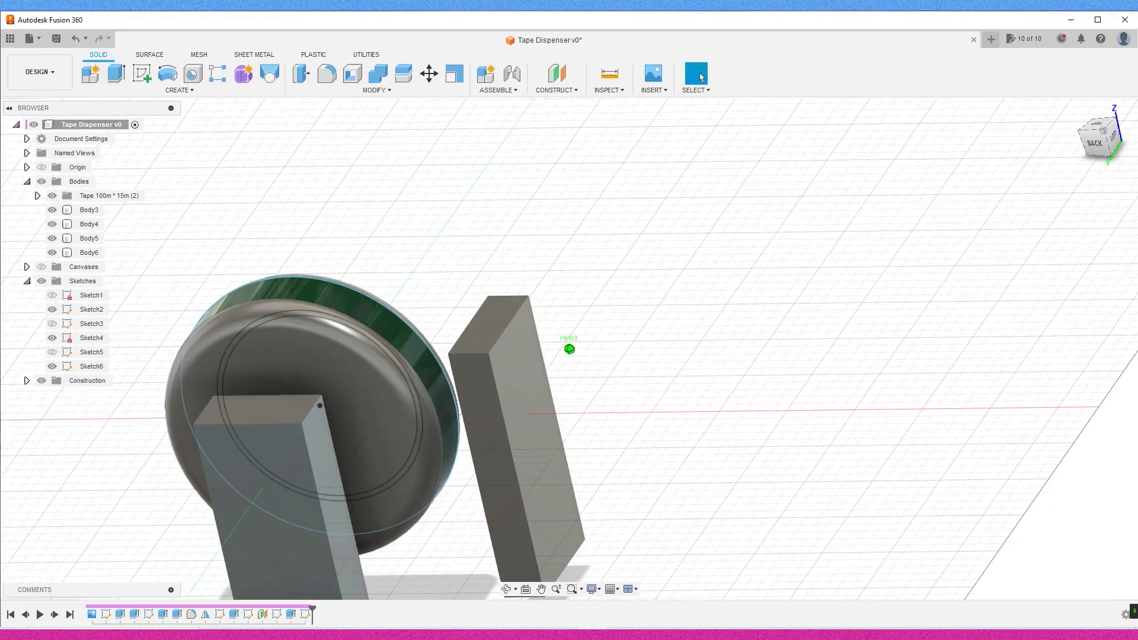
pyautogui.write('-70')
pyautogui.click(1077, 350)
pyautogui.keyDown('shift'); pyautogui.moveTo(524, 308); pyautogui.dragTo(572, 314, button='middle'); pyautogui.keyUp('shift')
pyautogui.click(351, 91)
pyautogui.click(323, 126)
pyautogui.click(318, 504)
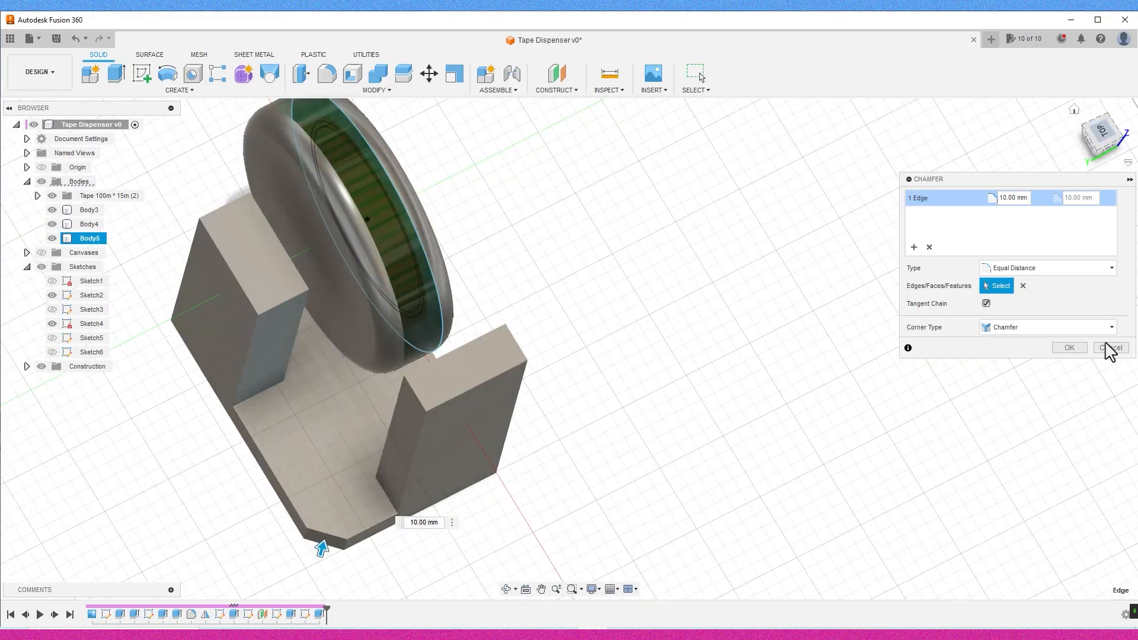
pyautogui.click(1111, 348)
# Fillet the base's outer vertical corner and the inside edge where the base meets the second post.
pyautogui.press('f')
pyautogui.click(322, 548)
pyautogui.press('Return')
pyautogui.press('f')
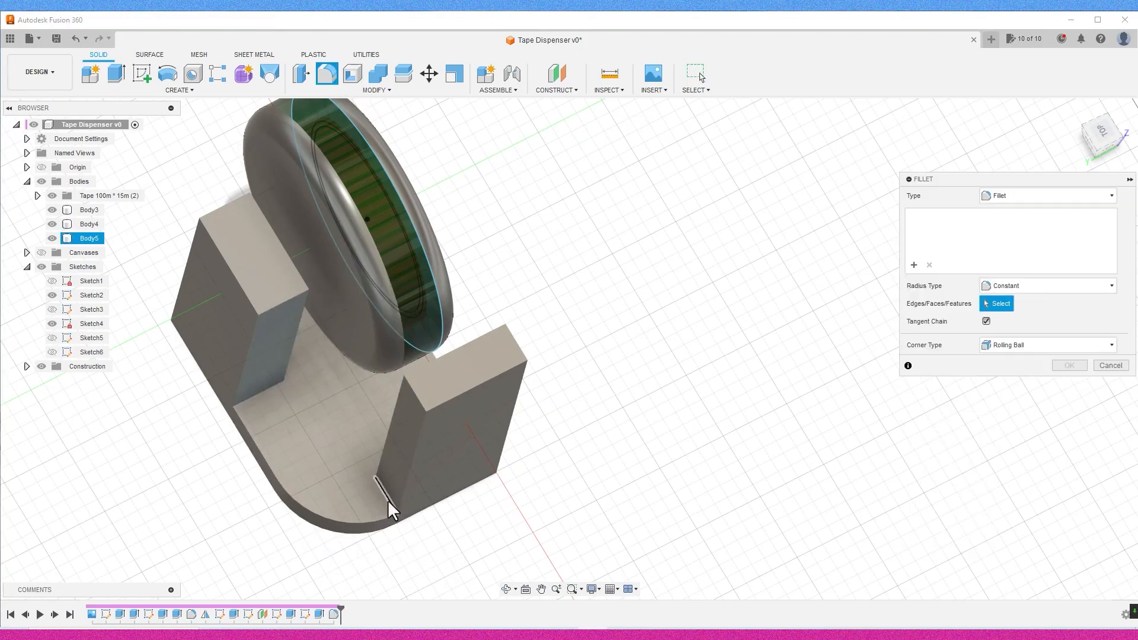
pyautogui.click(1070, 383)
# Fillet the top corners of the second post into a rounded head.
pyautogui.press('f')
pyautogui.click(415, 393)
pyautogui.moveTo(1103, 141)
pyautogui.mouseDown()
pyautogui.moveTo(1104, 112)
pyautogui.moveTo(1104, 141)
pyautogui.mouseUp()
pyautogui.click(1068, 383)
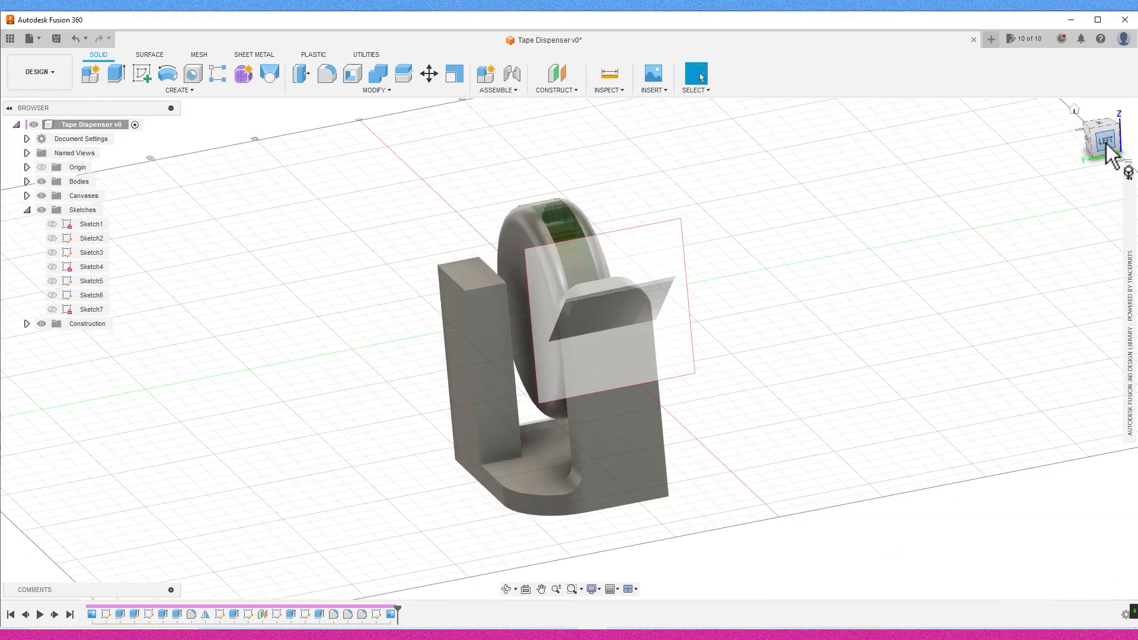
# Sketch a rectangle 20 mm high on the second post's outer face, starting at its top edge and overlapping both sides.
pyautogui.click(1106, 144)
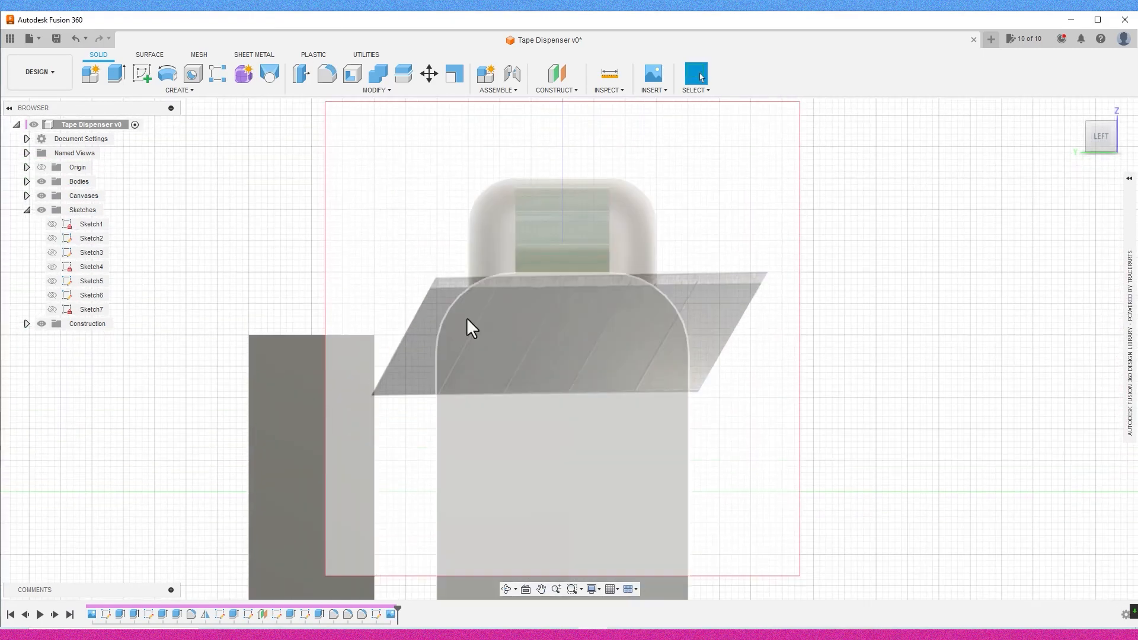
pyautogui.click(581, 290)
pyautogui.moveTo(612, 267); pyautogui.dragTo(642, 380, button='middle')
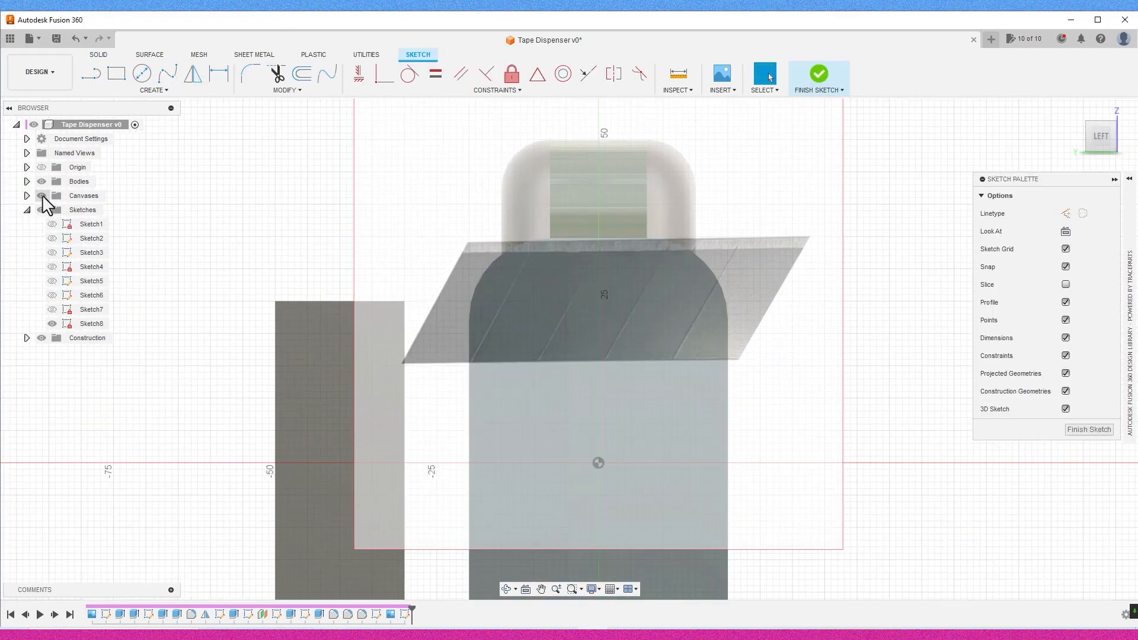
pyautogui.click(116, 74)
pyautogui.scroll(2, 878, 273)
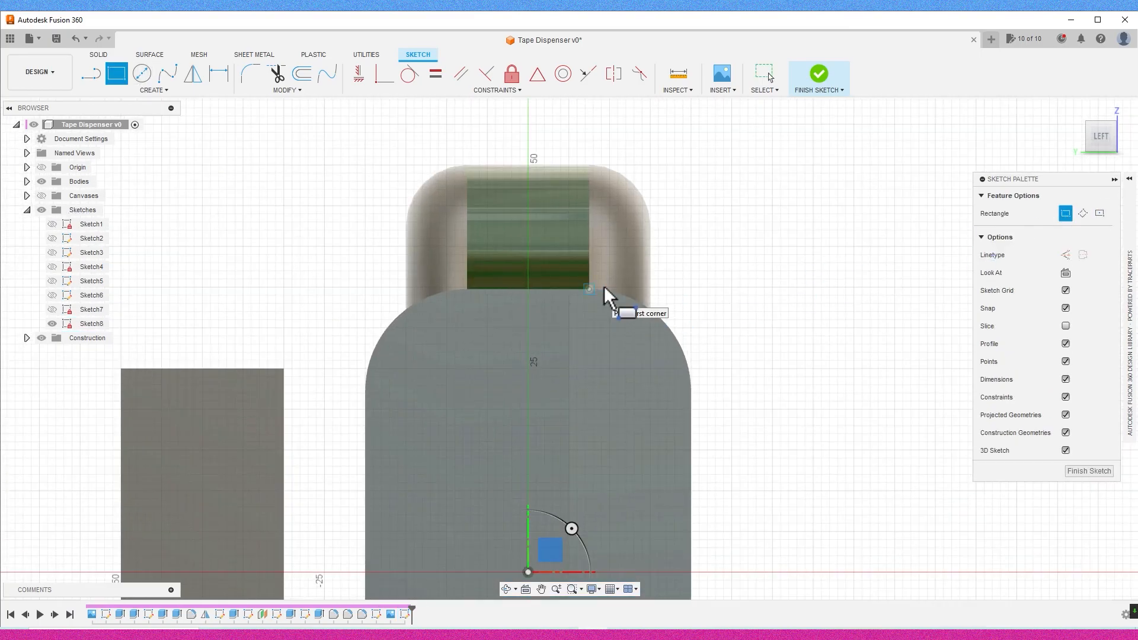
pyautogui.press('Tab')
pyautogui.write('20')
pyautogui.press('Return')
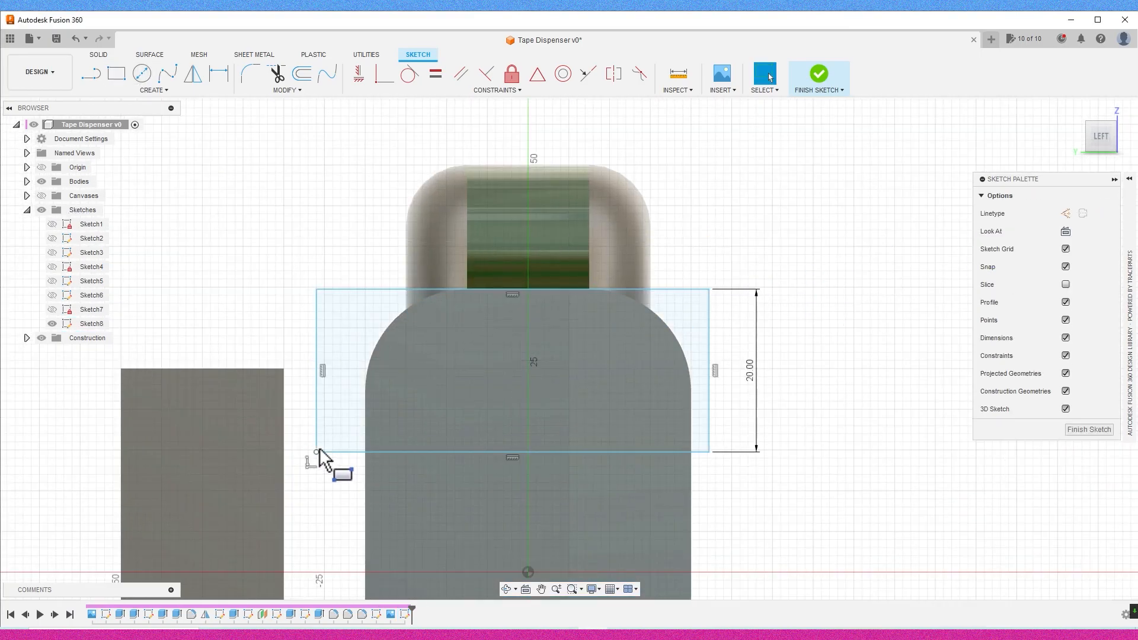
# Cut the rounded upper profile of the second post 3 mm deep with Extrude.
pyautogui.scroll(1, 546, 397)
pyautogui.scroll(-2, 824, 244)
pyautogui.moveTo(1105, 136); pyautogui.dragTo(1128, 156)
pyautogui.click(569, 331)
pyautogui.press('e')
pyautogui.moveTo(581, 353); pyautogui.dragTo(576, 346)
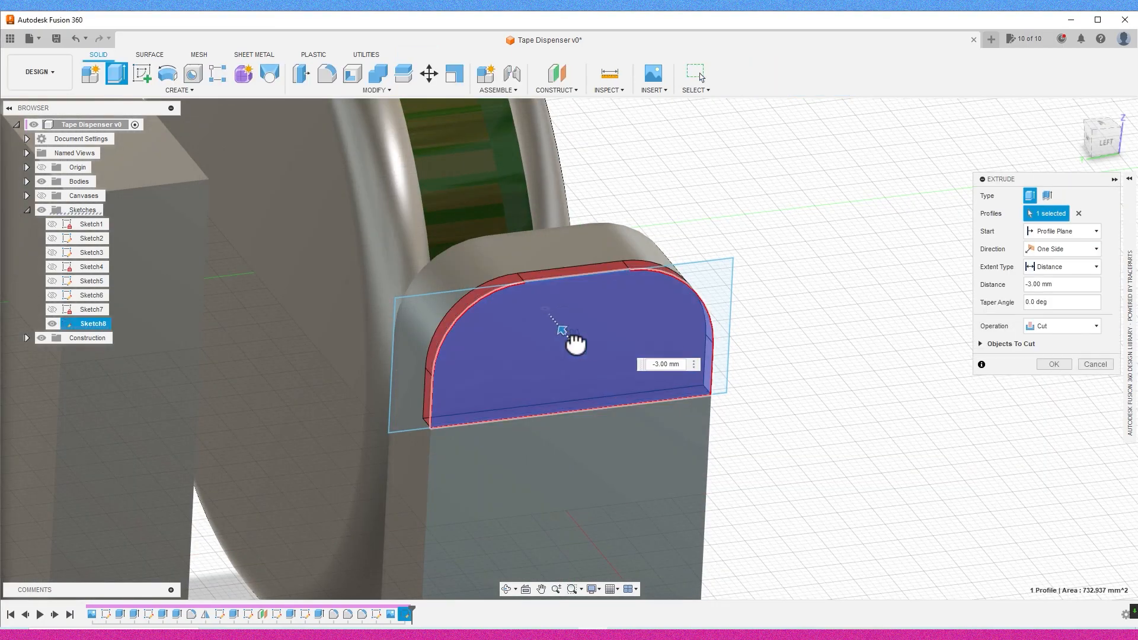
pyautogui.click(1055, 364)
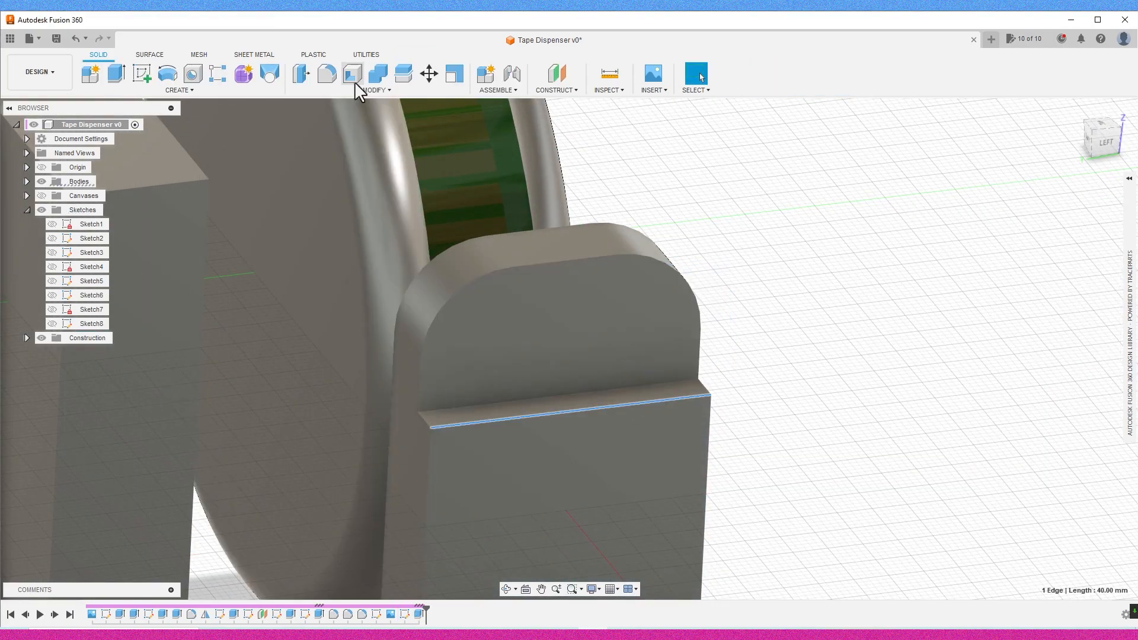
# Fillet the outer horizontal edge of the step below the recess.
pyautogui.press('f')
pyautogui.click(450, 426)
pyautogui.press('Return')
# Start a sketch on the recessed face and draw a vertical construction line down its middle.
pyautogui.scroll(1, 567, 393)
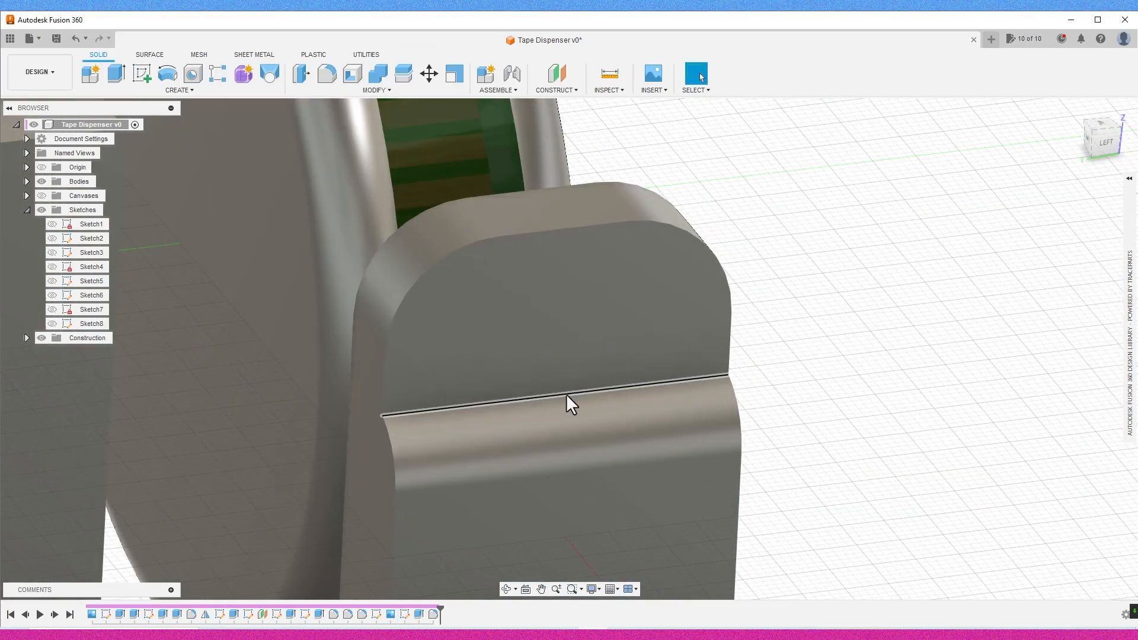
pyautogui.click(142, 73)
pyautogui.click(631, 262)
pyautogui.scroll(3, 628, 261)
pyautogui.moveTo(628, 261); pyautogui.dragTo(610, 533, button='middle')
pyautogui.click(92, 74)
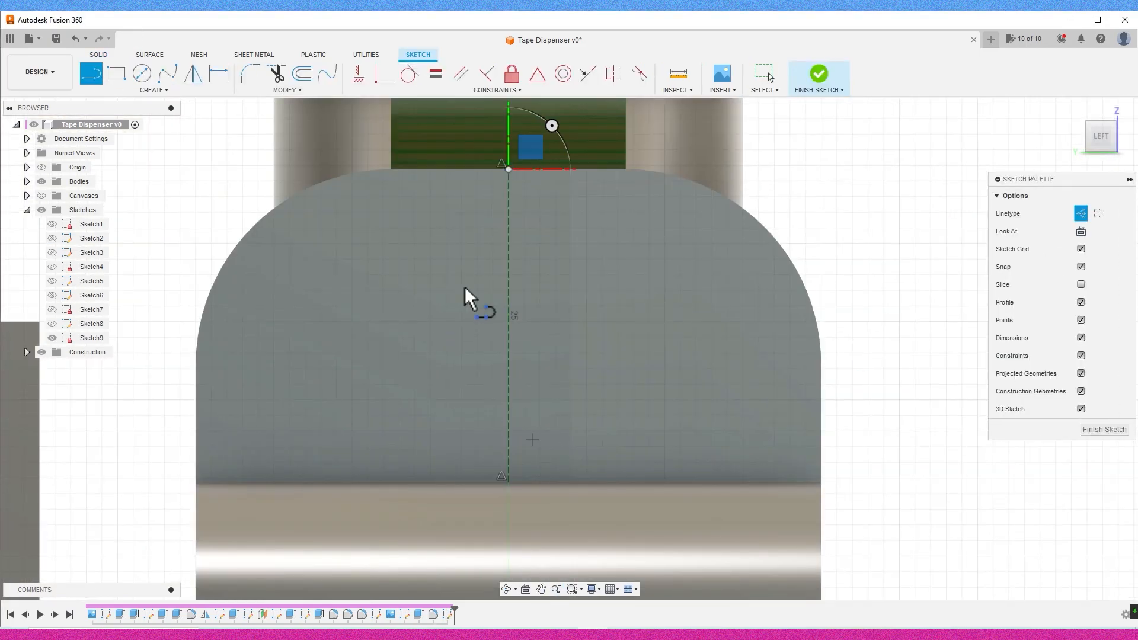
# Draw a 5 mm diameter circle low on the recessed face, mirror it across the centreline, and finish the sketch.
pyautogui.scroll(-1, 465, 288)
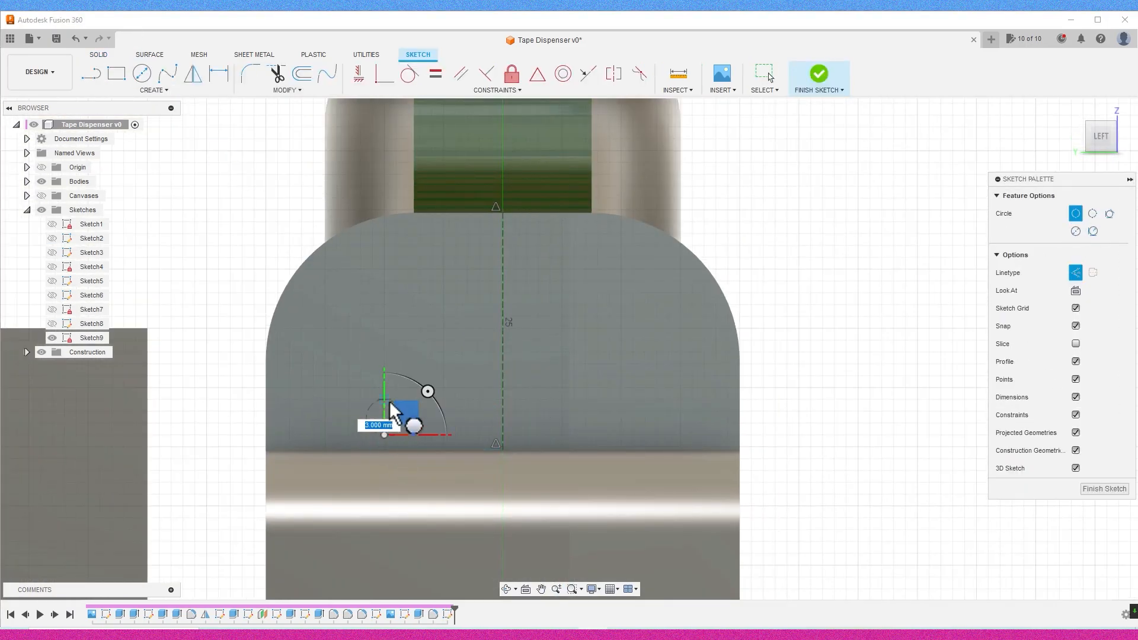
pyautogui.write('5')
pyautogui.press('Return')
pyautogui.press('Escape')
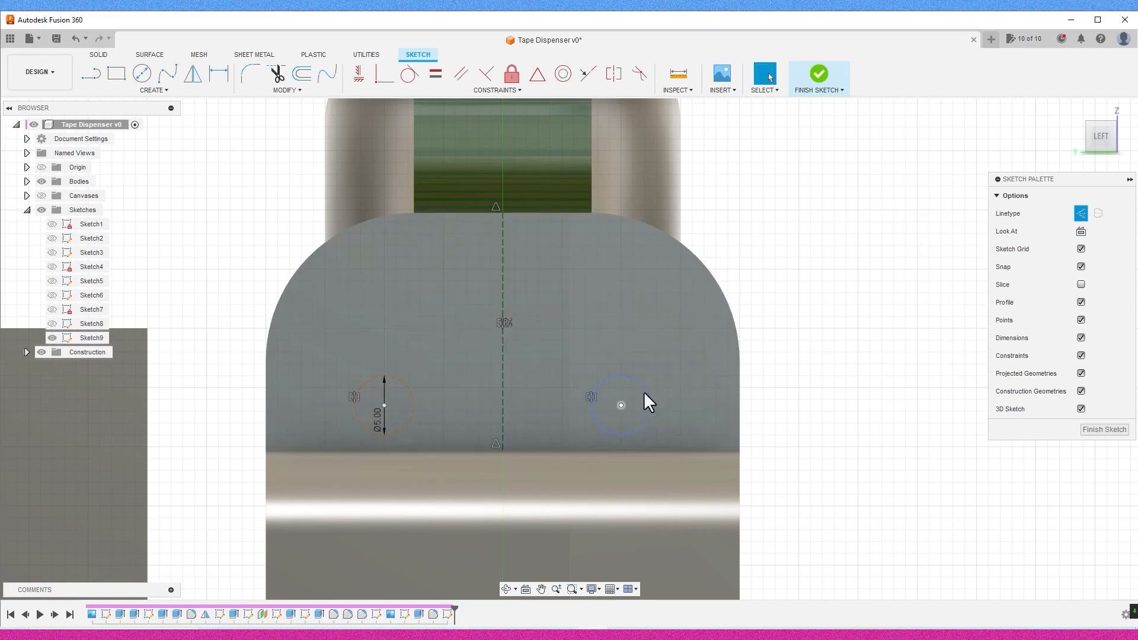
pyautogui.click(820, 74)
# Extrude both circles inward to cut two holes through the second post.
pyautogui.click(598, 389)
pyautogui.press('e')
pyautogui.click(435, 441)
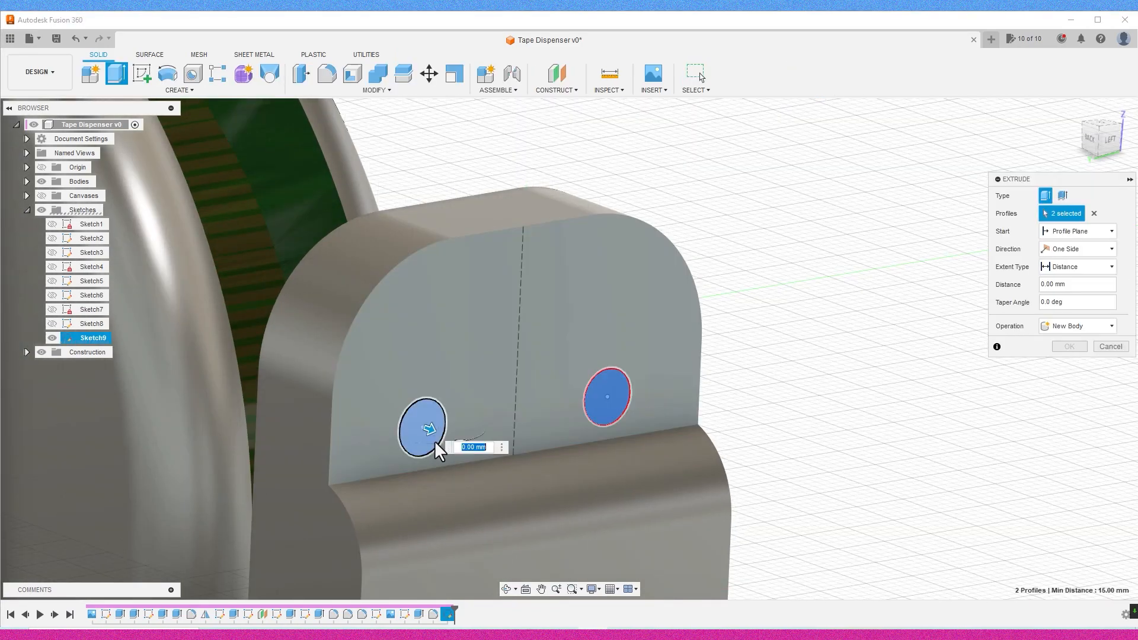
pyautogui.moveTo(429, 431); pyautogui.dragTo(320, 410)
pyautogui.keyDown('shift'); pyautogui.moveTo(534, 379); pyautogui.dragTo(599, 361, button='middle'); pyautogui.keyUp('shift')
pyautogui.click(1098, 141)
pyautogui.press('Return')
# Move the 22233 canvas upward on the second post and hide it again.
pyautogui.keyDown('shift'); pyautogui.moveTo(1097, 320); pyautogui.dragTo(889, 373, button='middle'); pyautogui.keyUp('shift')
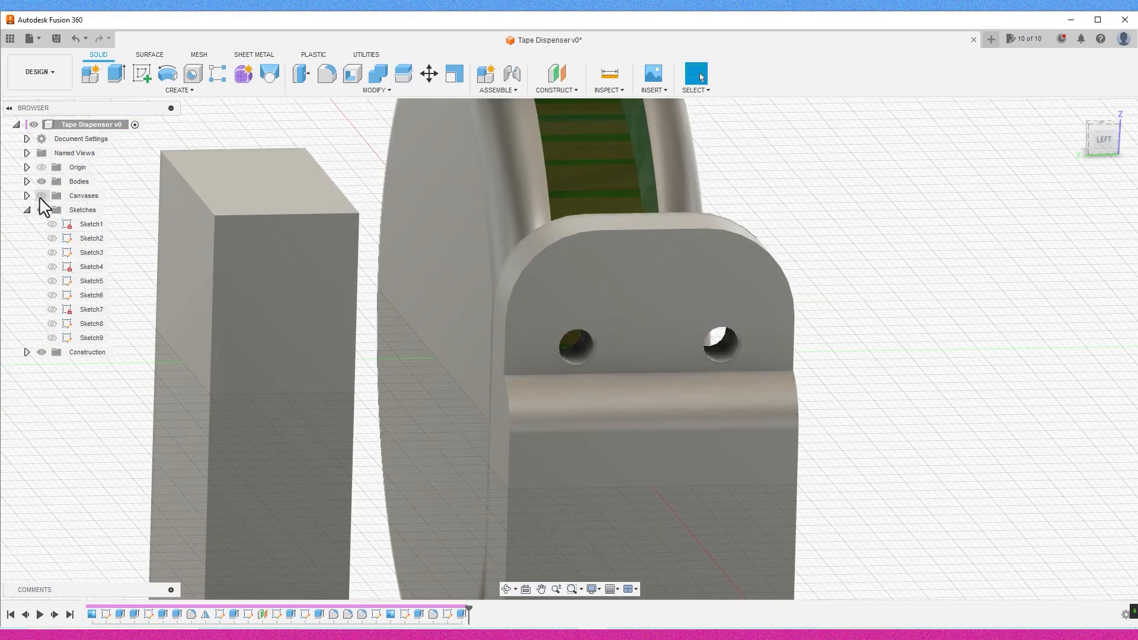
pyautogui.click(42, 195)
pyautogui.click(1101, 137)
pyautogui.click(639, 284)
pyautogui.rightClick(77, 224)
pyautogui.click(110, 232)
pyautogui.moveTo(638, 257); pyautogui.dragTo(638, 213)
pyautogui.moveTo(1101, 138)
pyautogui.mouseDown()
pyautogui.moveTo(1070, 140)
pyautogui.moveTo(1119, 147)
pyautogui.mouseUp()
pyautogui.click(1091, 136)
pyautogui.click(1070, 446)
pyautogui.scroll(-3, 972, 320)
pyautogui.moveTo(949, 314); pyautogui.dragTo(989, 327, button='middle')
pyautogui.click(52, 224)
# Start a sketch on the second post's flat outer face and draw a vertical slot centred across its width below the fillet.
pyautogui.scroll(-3, 279, 391)
pyautogui.moveTo(279, 392); pyautogui.dragTo(244, 346, button='middle')
pyautogui.click(1106, 140)
pyautogui.click(570, 374)
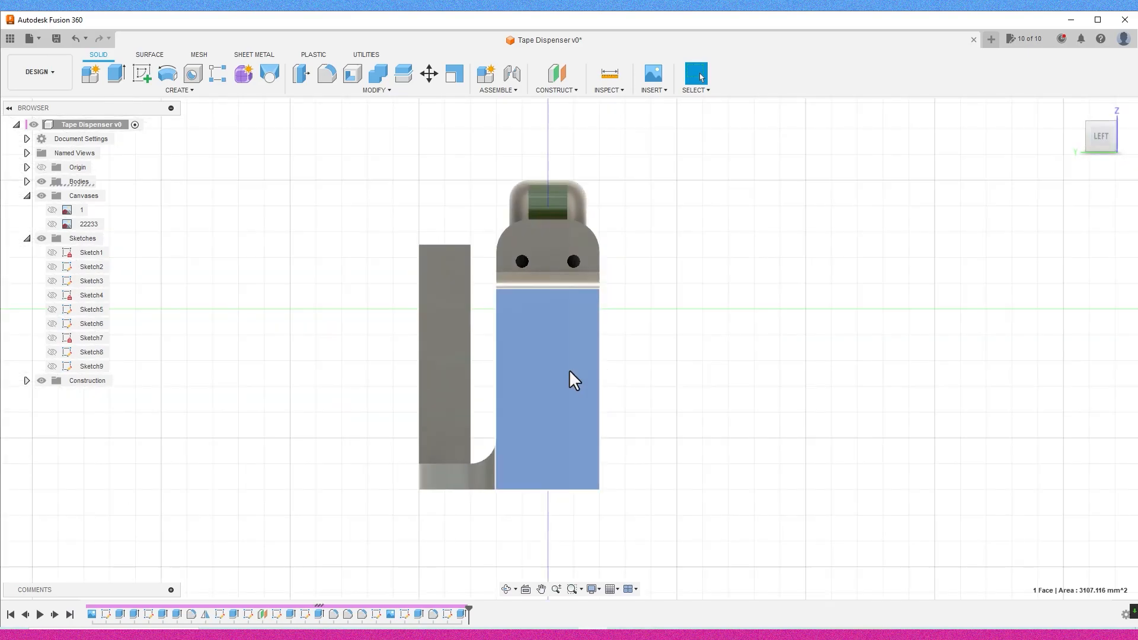
pyautogui.click(143, 74)
pyautogui.scroll(3, 537, 348)
pyautogui.click(154, 90)
pyautogui.moveTo(113, 174)
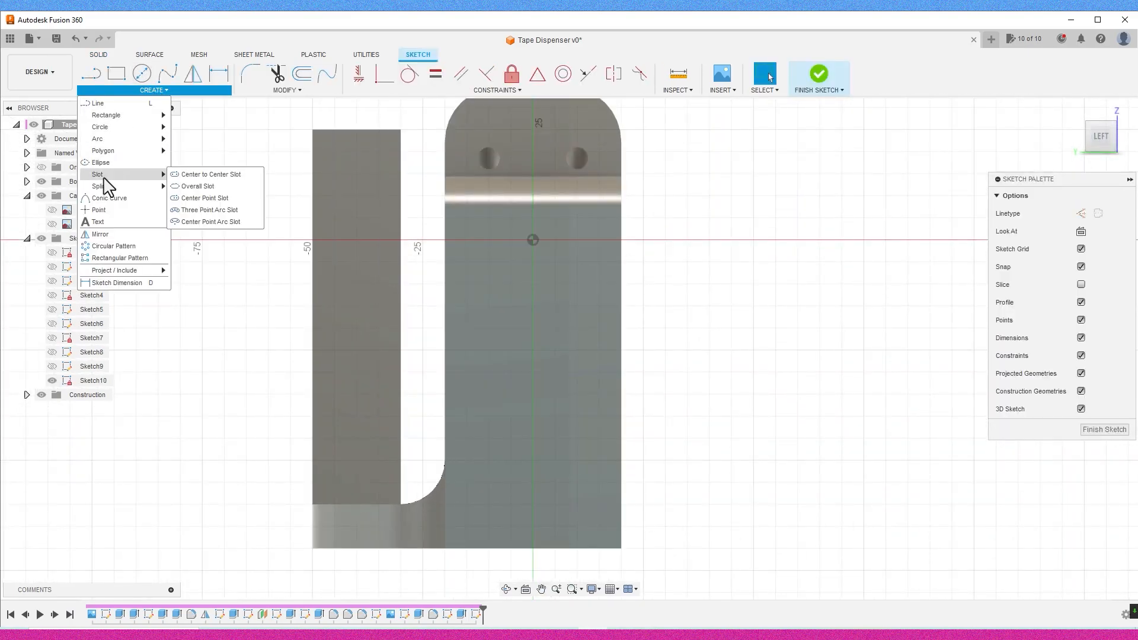
pyautogui.click(196, 186)
pyautogui.click(533, 372)
pyautogui.rightClick(566, 367)
pyautogui.click(565, 332)
pyautogui.click(533, 372)
pyautogui.click(578, 460)
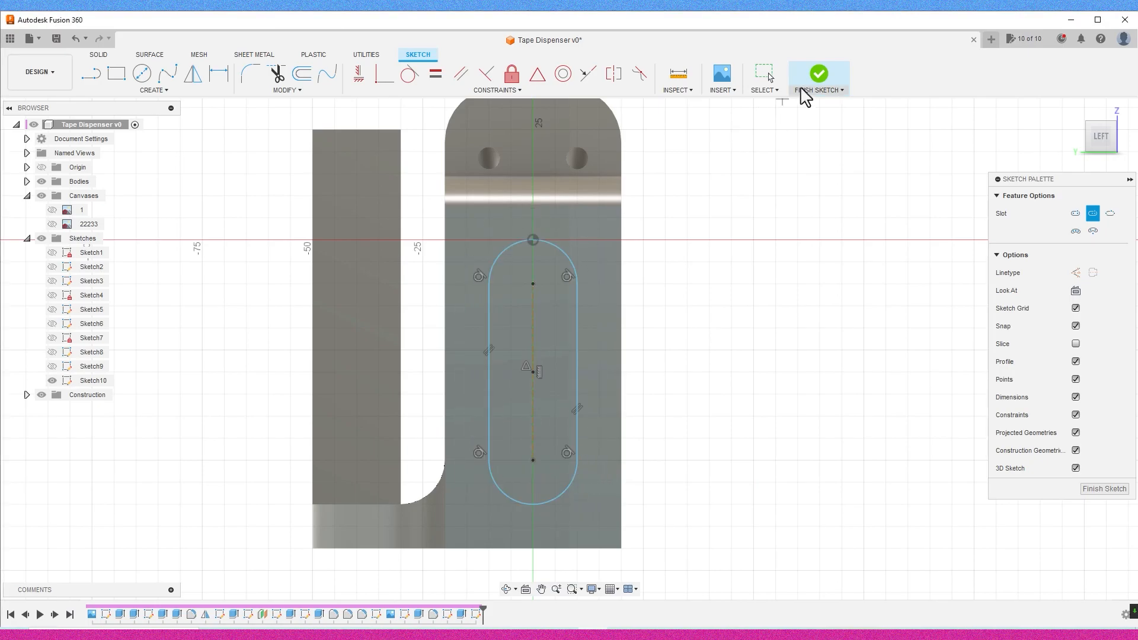
# Finish the slot sketch and extrude the slot profile as a cut through the second post.
pyautogui.click(805, 90)
pyautogui.click(117, 74)
pyautogui.click(560, 340)
pyautogui.click(605, 368)
pyautogui.click(1125, 150)
pyautogui.moveTo(1104, 135); pyautogui.dragTo(1061, 196)
pyautogui.moveTo(571, 372); pyautogui.dragTo(504, 343)
pyautogui.moveTo(1099, 136); pyautogui.dragTo(1120, 152)
pyautogui.click(1095, 213)
pyautogui.click(560, 350)
pyautogui.click(1099, 144)
pyautogui.click(1070, 366)
# Fillet the outer edge of the slot in the second post.
pyautogui.scroll(-3, 927, 268)
pyautogui.click(327, 74)
pyautogui.click(429, 332)
pyautogui.moveTo(408, 325); pyautogui.dragTo(422, 333)
pyautogui.moveTo(1104, 141)
pyautogui.mouseDown()
pyautogui.moveTo(1072, 147)
pyautogui.moveTo(1067, 116)
pyautogui.moveTo(1055, 135)
pyautogui.moveTo(1117, 148)
pyautogui.mouseUp()
pyautogui.click(1069, 384)
# Start a sketch on the spool's flat outer face and draw a 25 mm diameter circle at its centre.
pyautogui.click(711, 297)
pyautogui.click(142, 76)
pyautogui.click(142, 75)
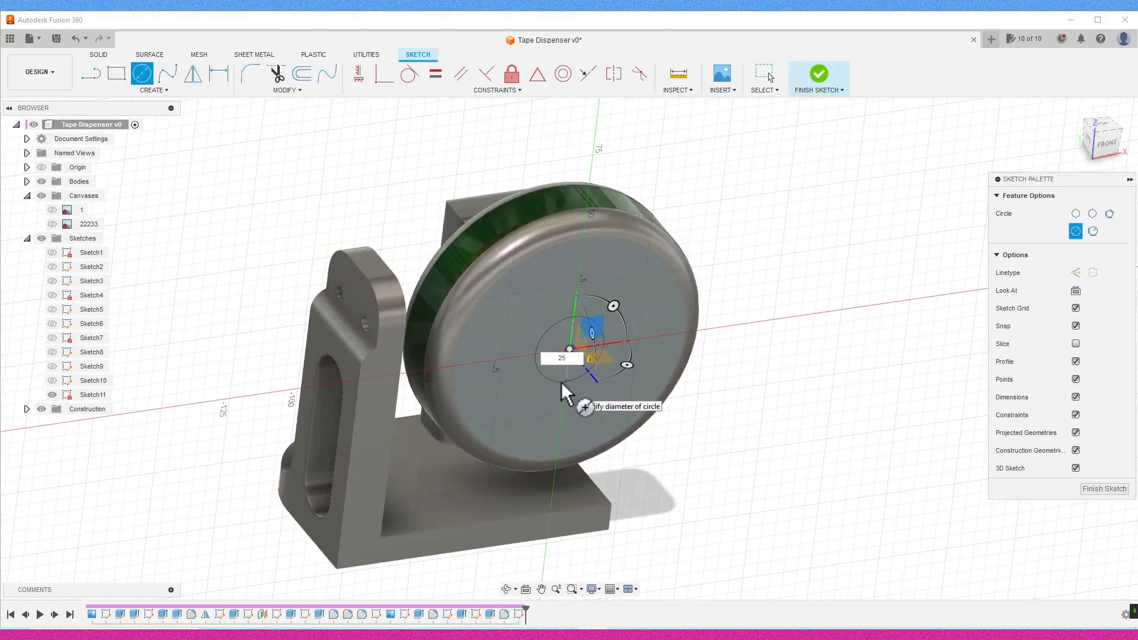
pyautogui.press('Return')
# Extrude the 25 mm circle inward to cut a shallow round recess in the spool's outer face.
pyautogui.scroll(3, 563, 384)
pyautogui.click(584, 349)
pyautogui.press('e')
pyautogui.moveTo(556, 361); pyautogui.dragTo(549, 351)
pyautogui.click(1069, 363)
pyautogui.moveTo(1104, 140); pyautogui.dragTo(1099, 147)
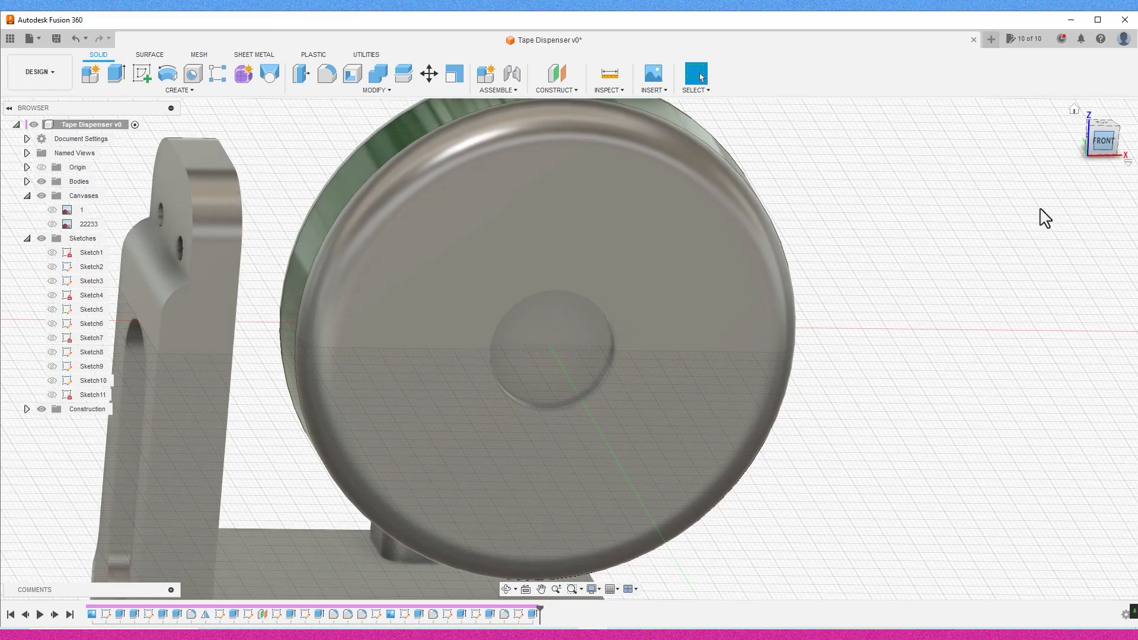
# Start a sketch on the recess floor and draw concentric circles of 24 mm and 15 mm diameter at its centre.
pyautogui.click(1100, 147)
pyautogui.click(141, 74)
pyautogui.click(534, 318)
pyautogui.click(141, 74)
pyautogui.click(570, 349)
pyautogui.write('24')
pyautogui.press('Return')
pyautogui.click(142, 74)
pyautogui.click(569, 349)
pyautogui.write('15')
pyautogui.press('Return')
# Draw a third concentric circle inside the 15 mm circle and set its diameter to 12 mm.
pyautogui.scroll(3, 564, 356)
pyautogui.click(142, 74)
pyautogui.click(572, 348)
pyautogui.write('14')
pyautogui.press('Return')
pyautogui.moveTo(569, 380); pyautogui.dragTo(607, 362)
pyautogui.doubleClick(565, 365)
pyautogui.write('12')
pyautogui.press('Return')
pyautogui.scroll(3, 534, 356)
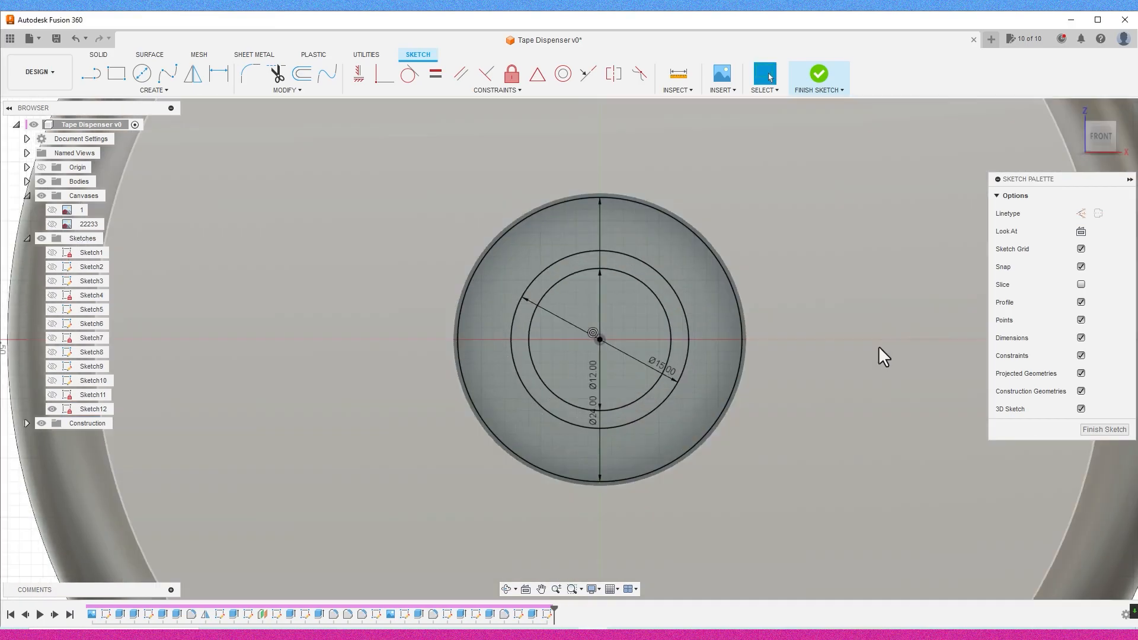
pyautogui.scroll(-3, 554, 362)
pyautogui.keyDown('shift'); pyautogui.moveTo(561, 349); pyautogui.dragTo(566, 388, button='middle'); pyautogui.keyUp('shift')
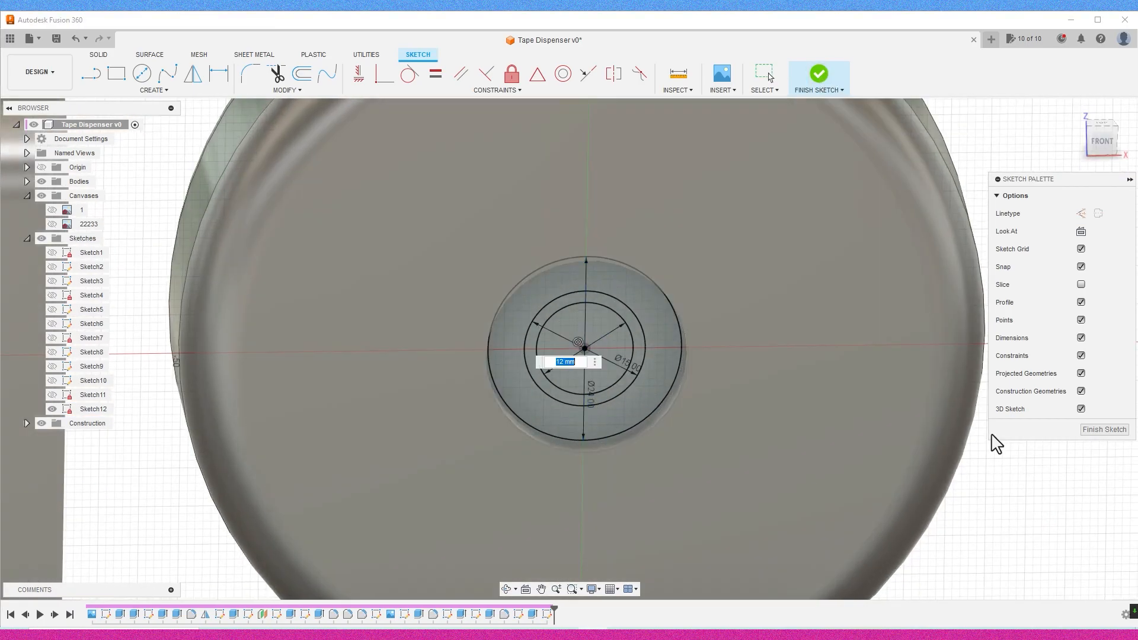
# Finish the sketch and extrude the two inner profiles as a cut through the spool and partway into the first post.
pyautogui.click(1105, 430)
pyautogui.click(530, 365)
pyautogui.press('e')
pyautogui.click(569, 355)
pyautogui.click(532, 368)
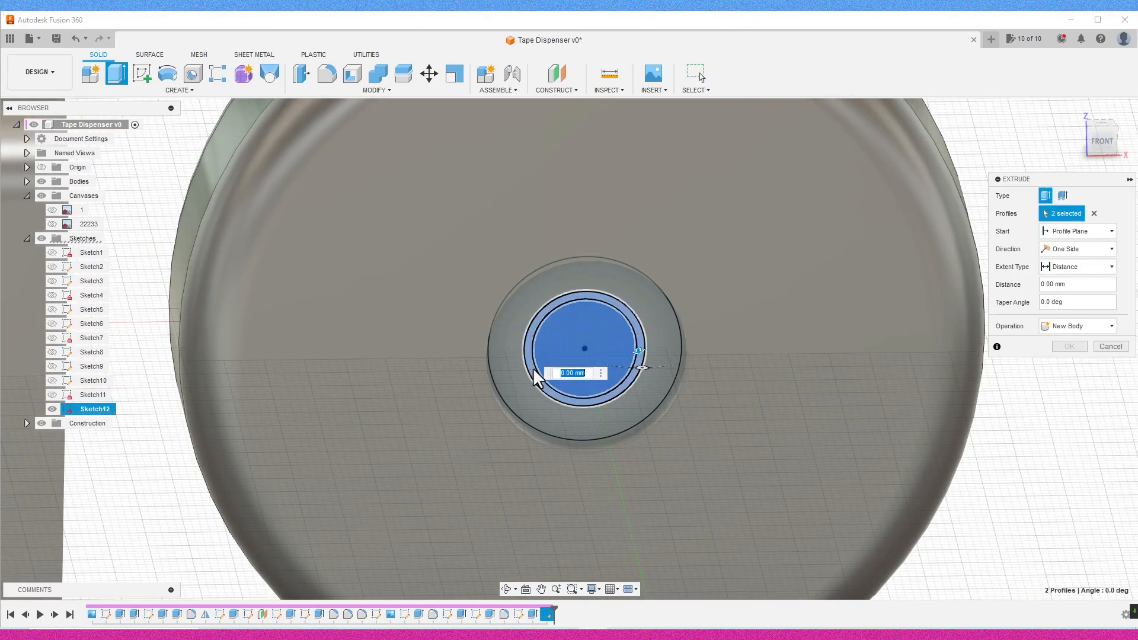
pyautogui.moveTo(638, 343); pyautogui.dragTo(603, 217)
pyautogui.moveTo(1100, 144); pyautogui.dragTo(1133, 146)
pyautogui.moveTo(742, 287); pyautogui.dragTo(989, 311, button='middle')
pyautogui.moveTo(410, 318); pyautogui.dragTo(324, 363)
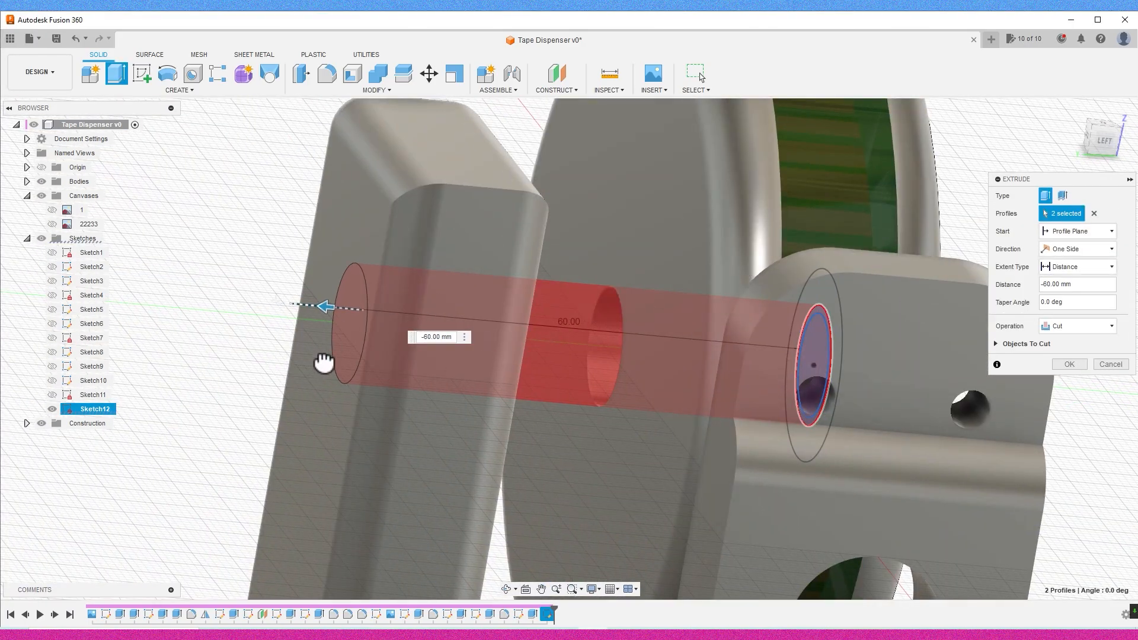
pyautogui.click(1105, 141)
pyautogui.moveTo(269, 332); pyautogui.dragTo(374, 340)
pyautogui.click(1070, 365)
# Show Sketch12 again and extrude its innermost circle back toward the first post as a new component forming the axle.
pyautogui.moveTo(1102, 144)
pyautogui.mouseDown()
pyautogui.moveTo(1062, 151)
pyautogui.moveTo(1114, 159)
pyautogui.moveTo(1112, 148)
pyautogui.moveTo(1114, 161)
pyautogui.mouseUp()
pyautogui.click(1103, 146)
pyautogui.click(52, 409)
pyautogui.scroll(3, 652, 385)
pyautogui.click(638, 386)
pyautogui.press('e')
pyautogui.moveTo(726, 538); pyautogui.dragTo(685, 392)
pyautogui.click(1074, 155)
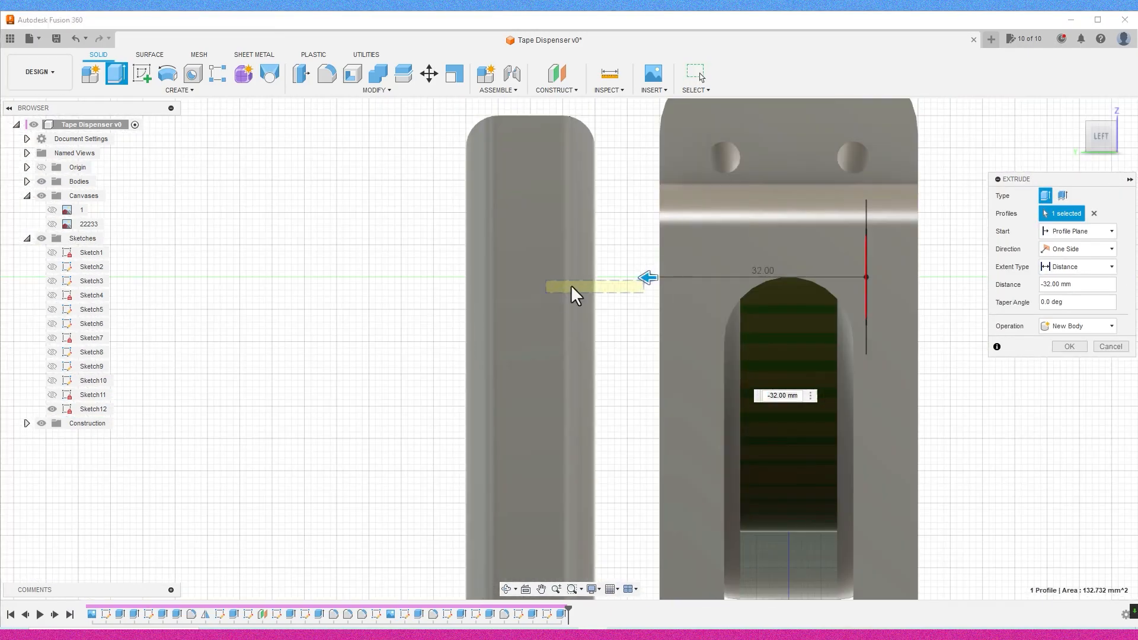
pyautogui.click(1087, 387)
pyautogui.click(1085, 347)
# Extrude all three profiles within the 24 mm circle by 5 mm as a new body to form the axle's cap.
pyautogui.moveTo(1102, 140); pyautogui.dragTo(1116, 180)
pyautogui.scroll(3, 773, 284)
pyautogui.click(1100, 148)
pyautogui.click(669, 320)
pyautogui.press('e')
pyautogui.click(725, 414)
pyautogui.click(650, 422)
pyautogui.moveTo(650, 417); pyautogui.dragTo(657, 432)
pyautogui.moveTo(1101, 143); pyautogui.dragTo(1121, 139)
pyautogui.moveTo(840, 350); pyautogui.dragTo(587, 390, button='middle')
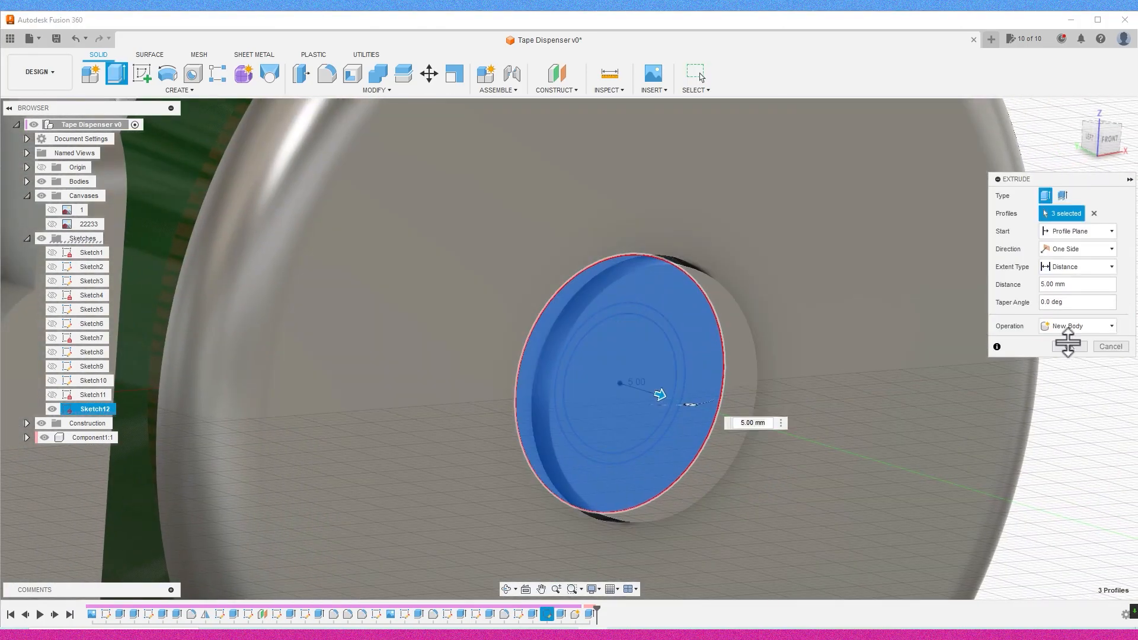
pyautogui.click(1068, 346)
# Hide Sketch12 and combine the axle and its round cap into one body.
pyautogui.scroll(-2, 722, 315)
pyautogui.click(378, 75)
pyautogui.scroll(-3, 353, 139)
pyautogui.click(52, 409)
pyautogui.click(539, 302)
pyautogui.moveTo(1104, 145)
pyautogui.mouseDown()
pyautogui.moveTo(1113, 169)
pyautogui.moveTo(1108, 152)
pyautogui.mouseUp()
pyautogui.click(475, 338)
pyautogui.moveTo(1102, 144)
pyautogui.mouseDown()
pyautogui.moveTo(1085, 151)
pyautogui.moveTo(1125, 134)
pyautogui.moveTo(1088, 130)
pyautogui.moveTo(1088, 146)
pyautogui.mouseUp()
pyautogui.click(1068, 291)
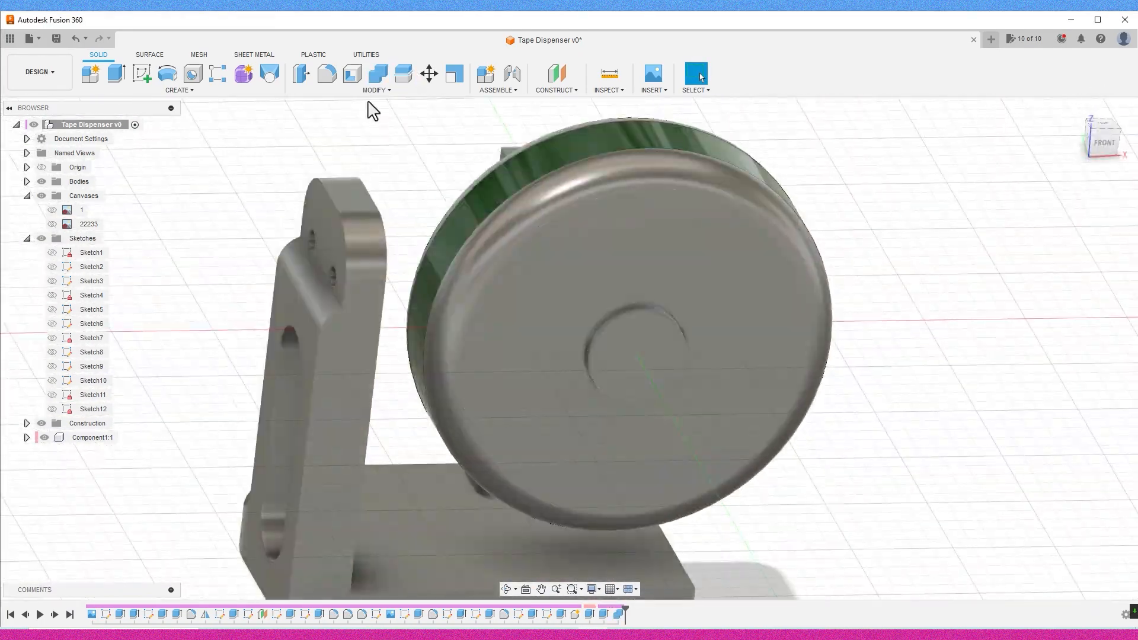
# Fillet the outer circular edge of the axle's cap.
pyautogui.click(327, 75)
pyautogui.scroll(3, 610, 351)
pyautogui.click(594, 329)
pyautogui.moveTo(588, 329); pyautogui.dragTo(591, 331)
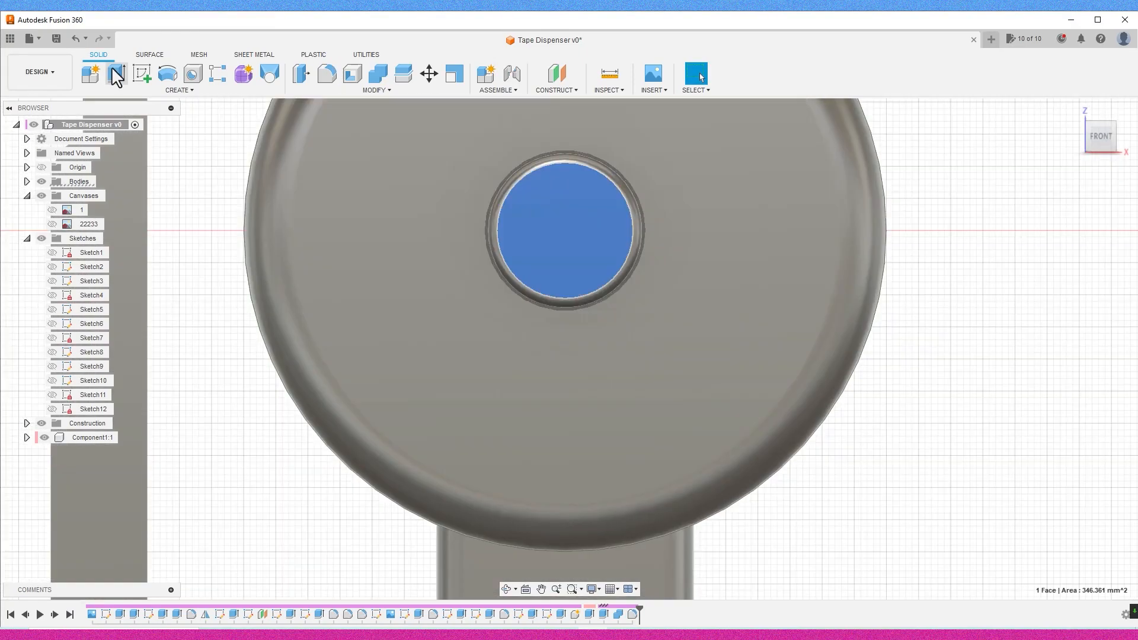
# Sketch a narrow upright rectangle centred on the cap's flat face and extrude it outward to form a grip.
pyautogui.click(488, 314)
pyautogui.press('r')
pyautogui.click(587, 369)
pyautogui.write('5')
pyautogui.click(613, 487)
pyautogui.click(813, 89)
pyautogui.press('e')
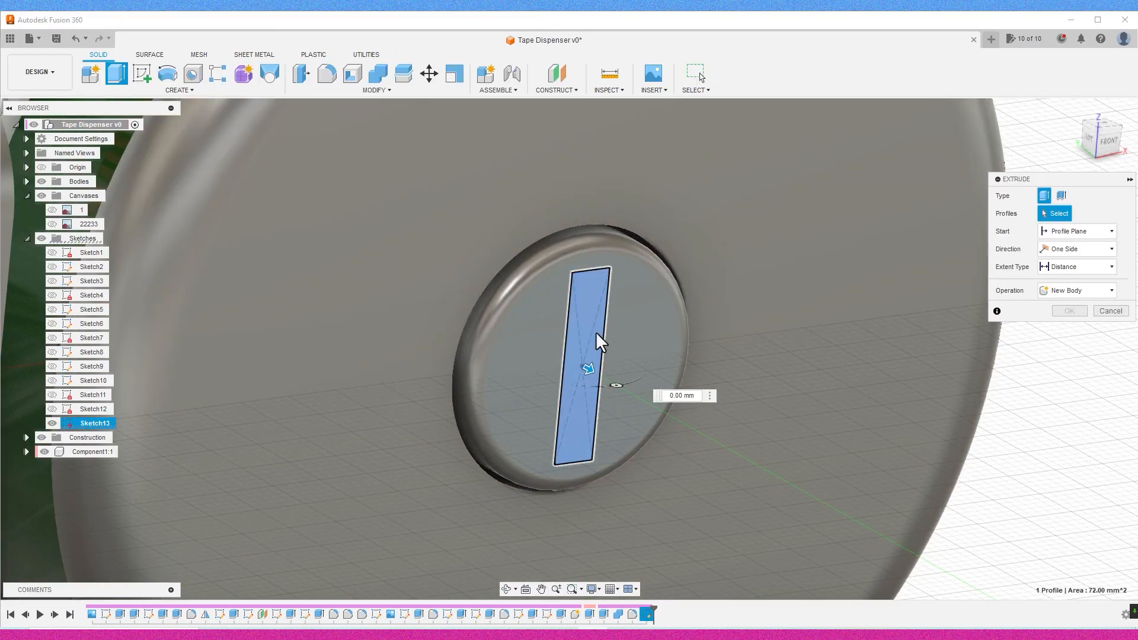
pyautogui.press('Return')
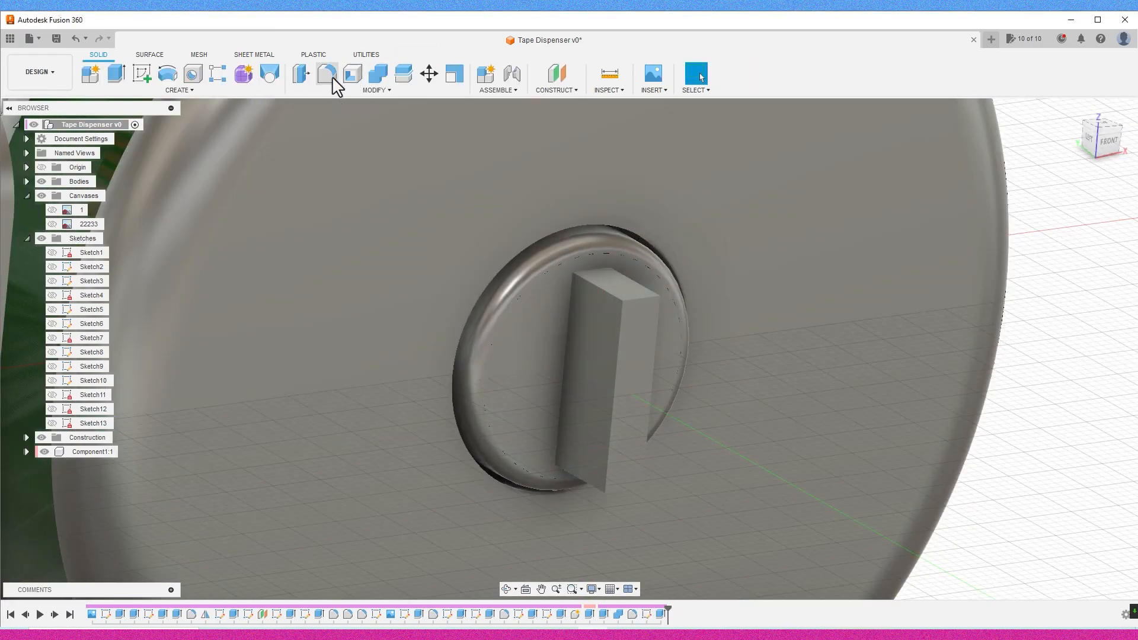
pyautogui.click(327, 73)
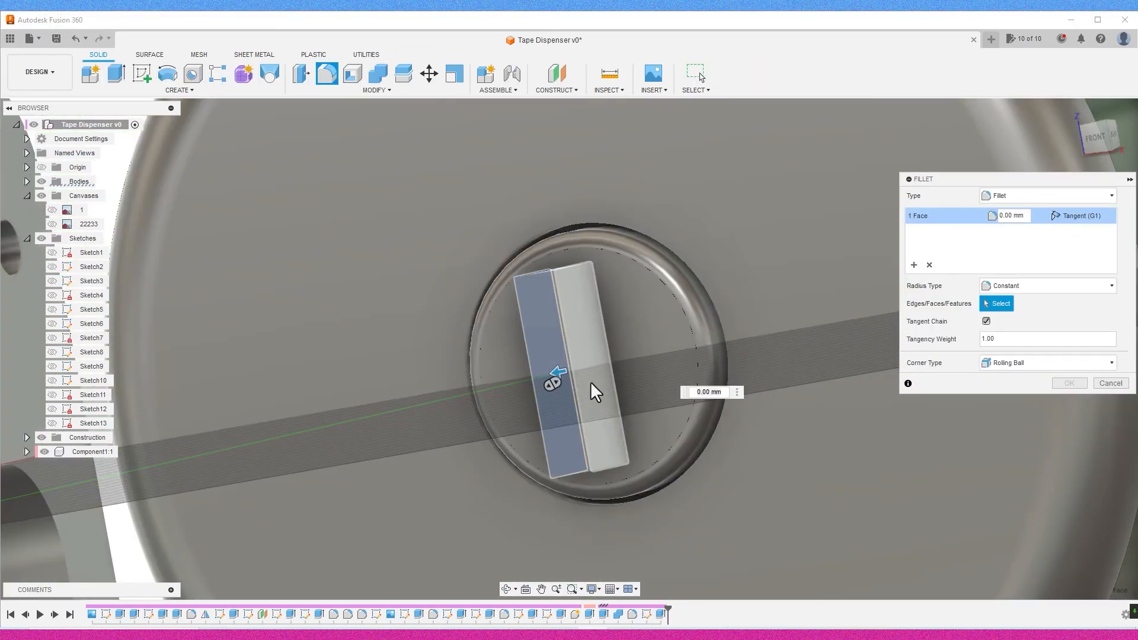
pyautogui.click(591, 384)
pyautogui.keyDown('shift'); pyautogui.moveTo(592, 384); pyautogui.dragTo(593, 326, button='middle'); pyautogui.keyUp('shift')
pyautogui.click(546, 322)
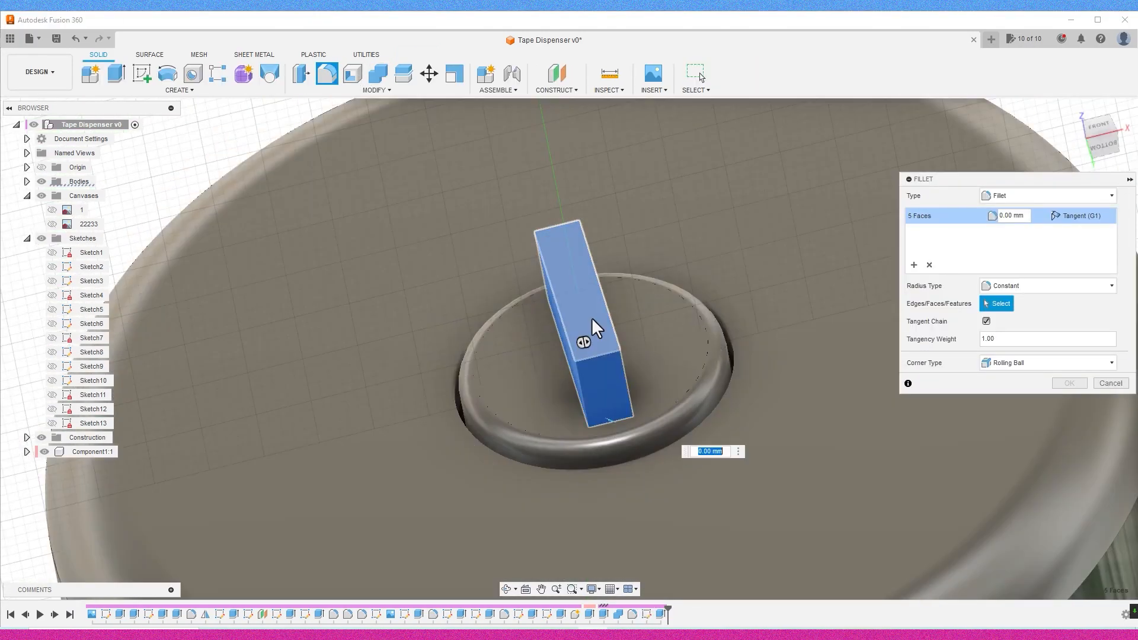
pyautogui.click(592, 325)
# Fillet the eight free edges of the grip with a 2 mm radius.
pyautogui.keyDown('shift'); pyautogui.moveTo(717, 375); pyautogui.dragTo(598, 478, button='middle'); pyautogui.keyUp('shift')
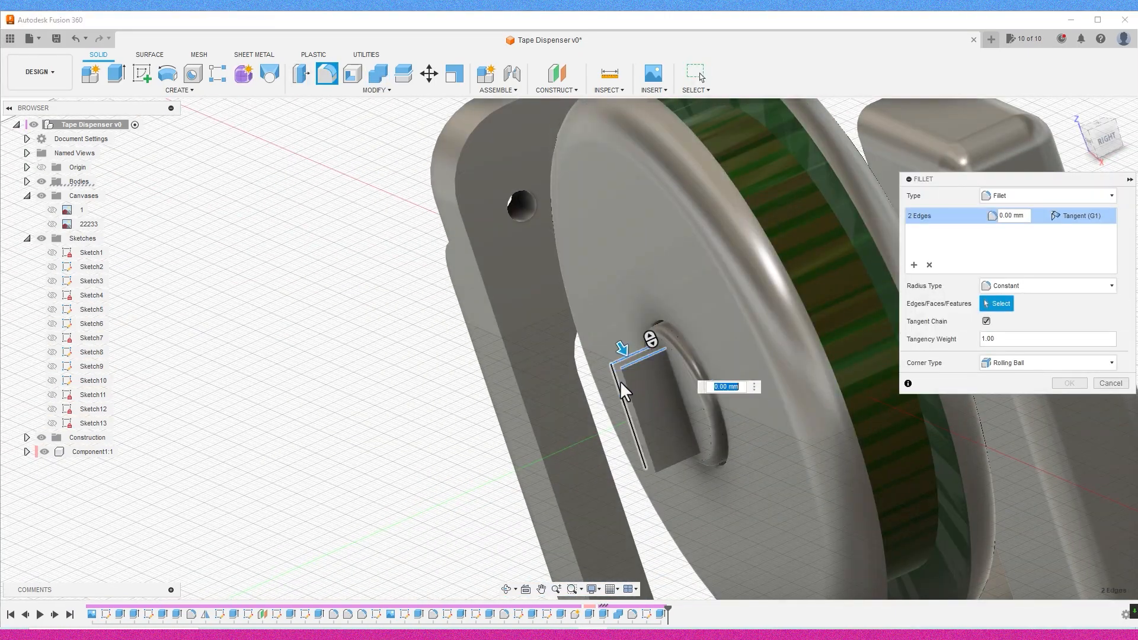
pyautogui.click(649, 472)
pyautogui.click(616, 366)
pyautogui.keyDown('shift'); pyautogui.moveTo(616, 366); pyautogui.dragTo(718, 380, button='middle'); pyautogui.keyUp('shift')
pyautogui.click(685, 448)
pyautogui.moveTo(686, 452); pyautogui.dragTo(693, 448)
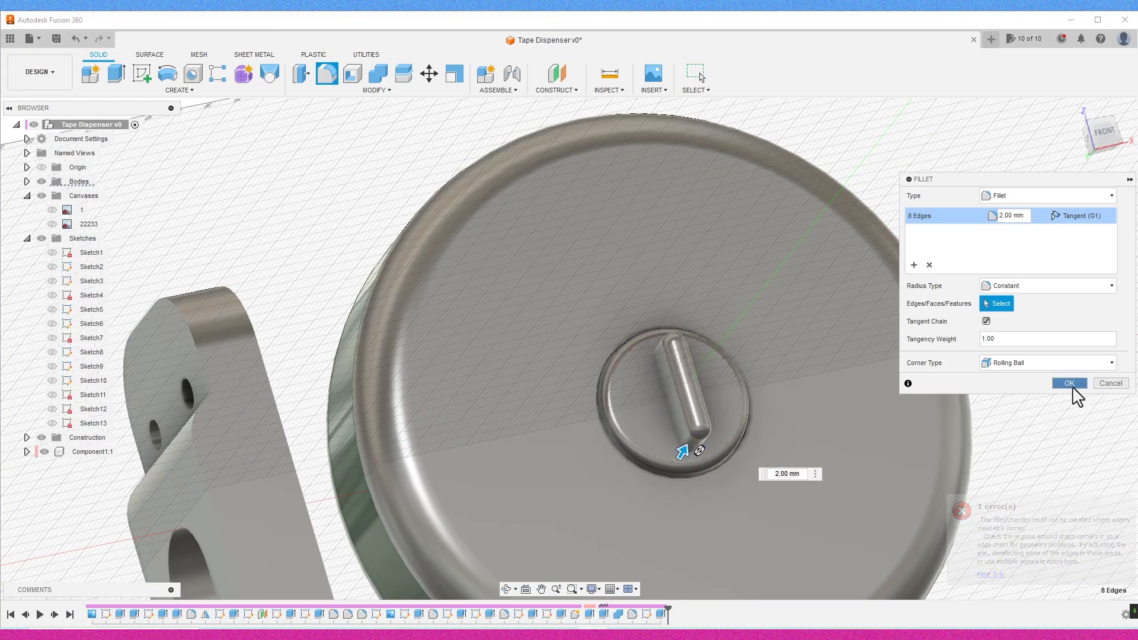
pyautogui.click(1070, 385)
# Expand the list of bodies and hide the tape, Body3 and Body4.
pyautogui.keyDown('shift'); pyautogui.moveTo(842, 355); pyautogui.dragTo(901, 427, button='middle'); pyautogui.keyUp('shift')
pyautogui.keyDown('shift'); pyautogui.moveTo(569, 349); pyautogui.dragTo(670, 350, button='middle'); pyautogui.keyUp('shift')
pyautogui.scroll(-4, 569, 349)
pyautogui.click(590, 299)
pyautogui.click(27, 181)
pyautogui.click(52, 210)
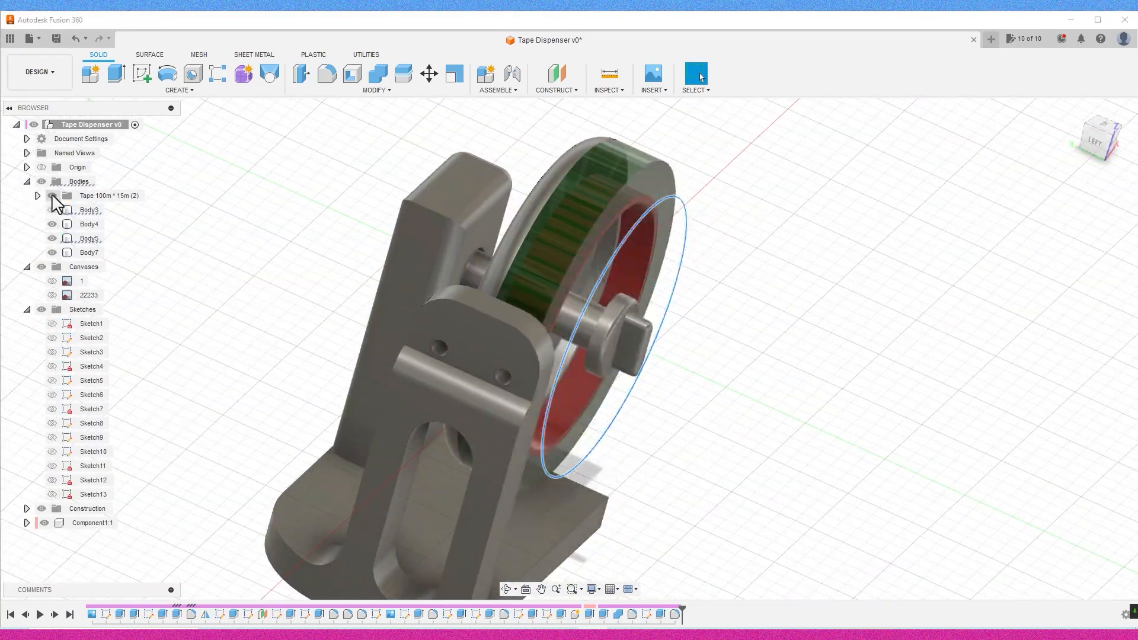
pyautogui.click(53, 224)
pyautogui.click(1109, 143)
# Start a sketch on the first post's flat face around the axle hole and hide Body7.
pyautogui.keyDown('shift'); pyautogui.moveTo(706, 302); pyautogui.dragTo(748, 359, button='middle'); pyautogui.keyUp('shift')
pyautogui.click(652, 213)
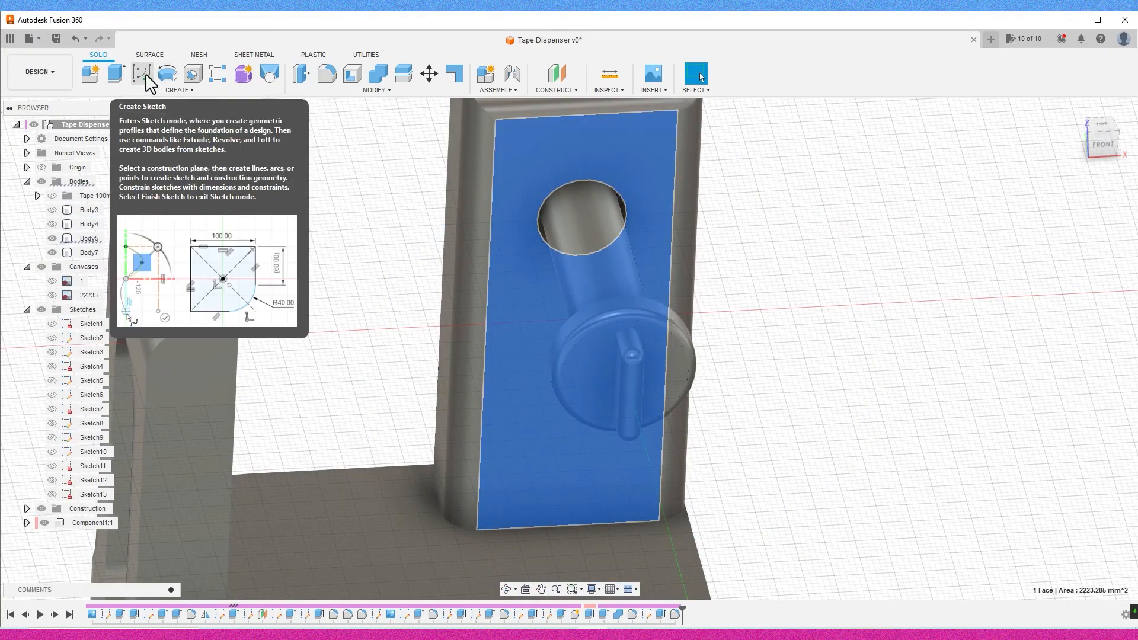
pyautogui.click(1104, 145)
pyautogui.moveTo(1104, 145); pyautogui.dragTo(1104, 159)
pyautogui.click(142, 74)
pyautogui.keyDown('shift'); pyautogui.moveTo(969, 259); pyautogui.dragTo(1014, 296, button='middle'); pyautogui.keyUp('shift')
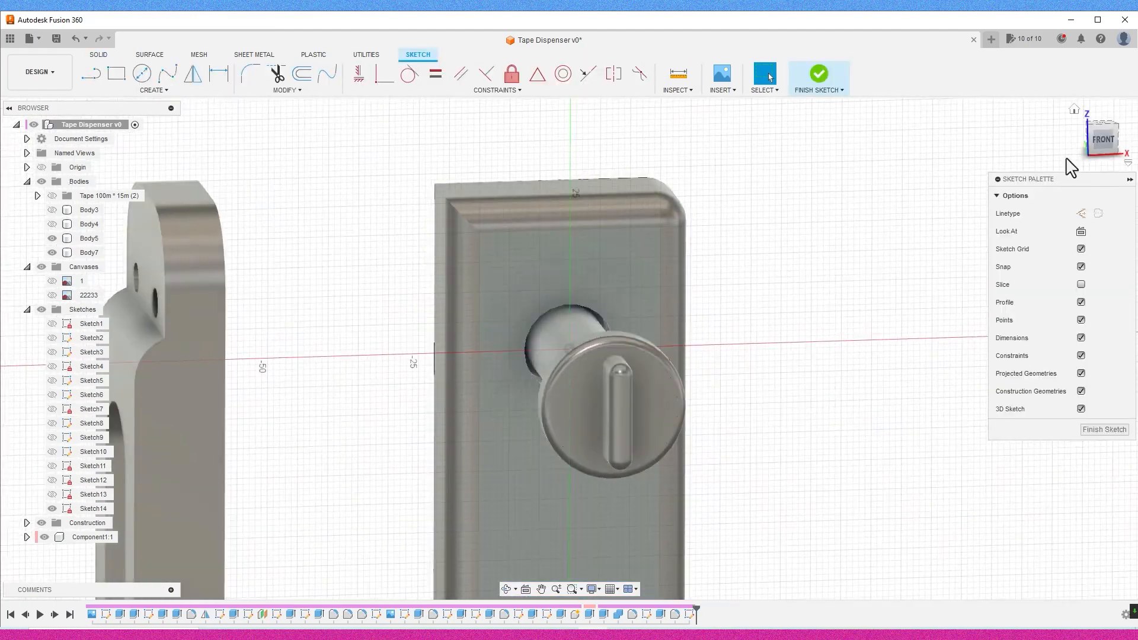
pyautogui.click(1101, 142)
pyautogui.scroll(3, 552, 361)
pyautogui.click(52, 253)
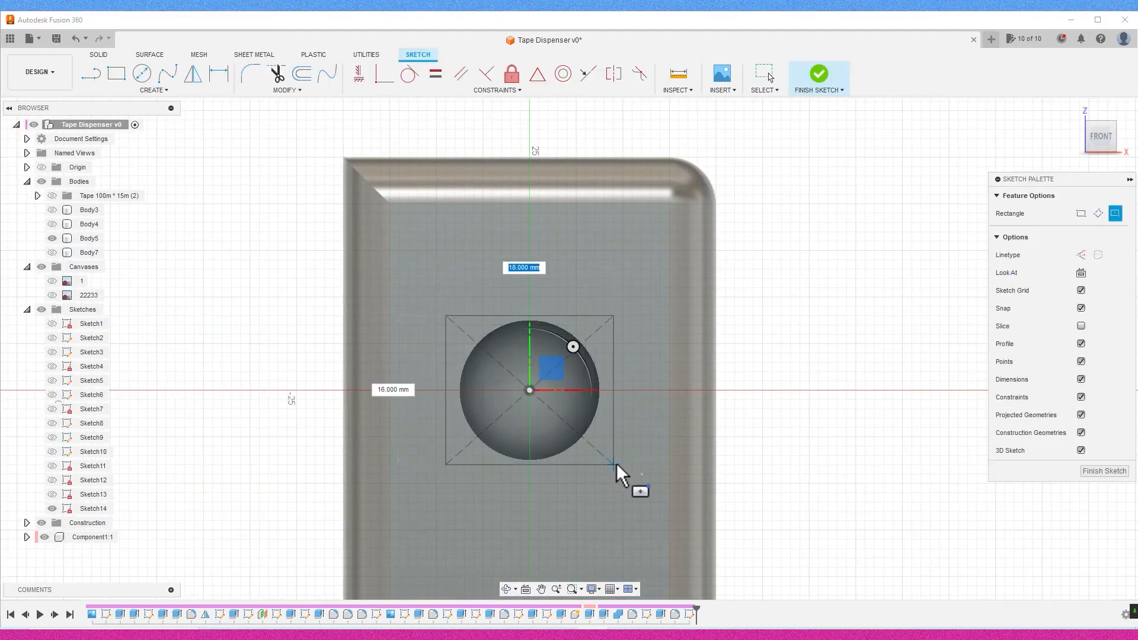
# Draw a 20 by 20 mm centre rectangle around the axle hole and finish the sketch.
pyautogui.write('20')
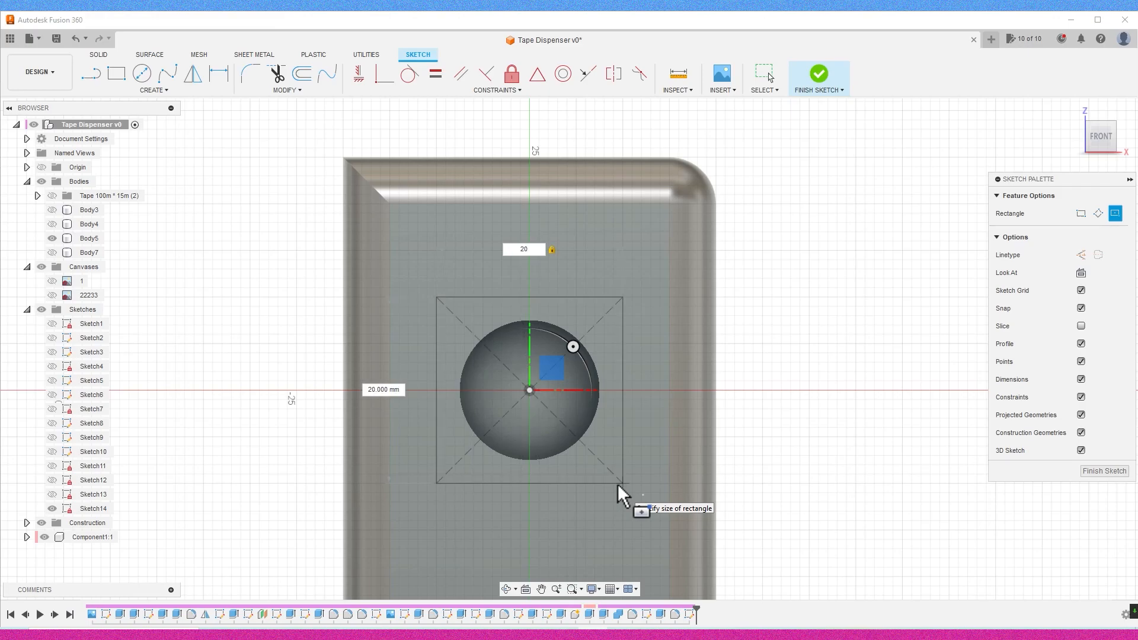
pyautogui.press('Tab')
pyautogui.write('20')
pyautogui.press('Return')
pyautogui.click(819, 74)
# Hide Sketch14 and measure the axle hole's depth from the first post's front face.
pyautogui.keyDown('shift'); pyautogui.moveTo(1001, 125); pyautogui.dragTo(924, 343, button='middle'); pyautogui.keyUp('shift')
pyautogui.click(52, 508)
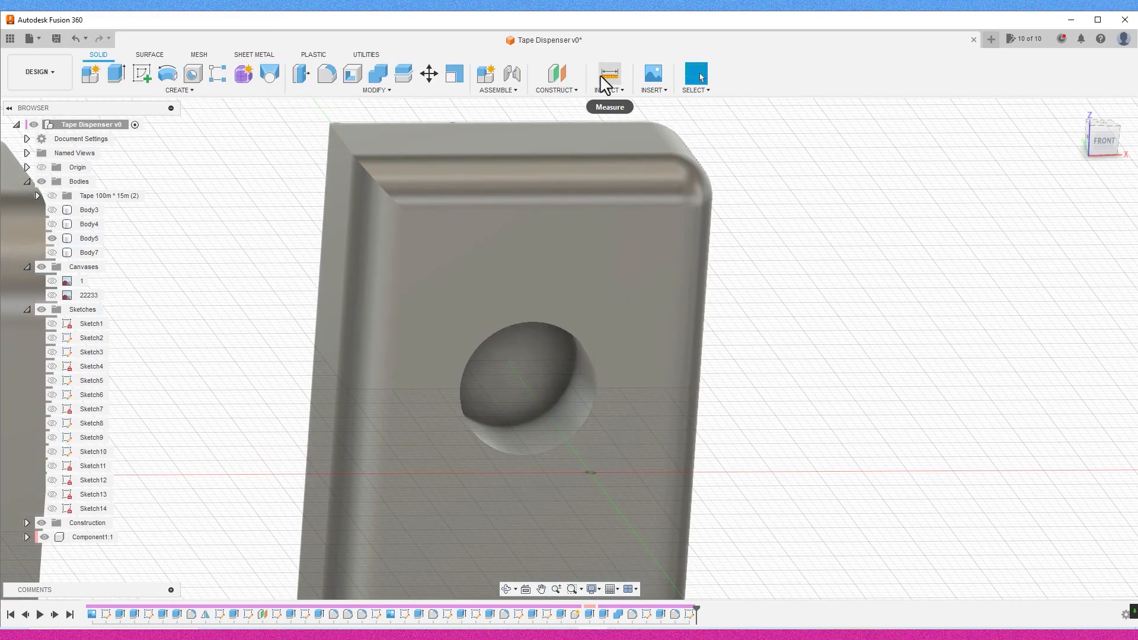
pyautogui.click(602, 77)
pyautogui.click(564, 278)
pyautogui.click(546, 370)
pyautogui.moveTo(1104, 140); pyautogui.dragTo(1102, 143)
pyautogui.click(1110, 554)
# Show Sketch14 and cut the square profile around the hole 5 mm deep, starting at a -7.5 mm offset inside the first post.
pyautogui.click(56, 510)
pyautogui.click(600, 359)
pyautogui.press('e')
pyautogui.moveTo(597, 388); pyautogui.dragTo(603, 353)
pyautogui.press('Return')
pyautogui.click(1101, 126)
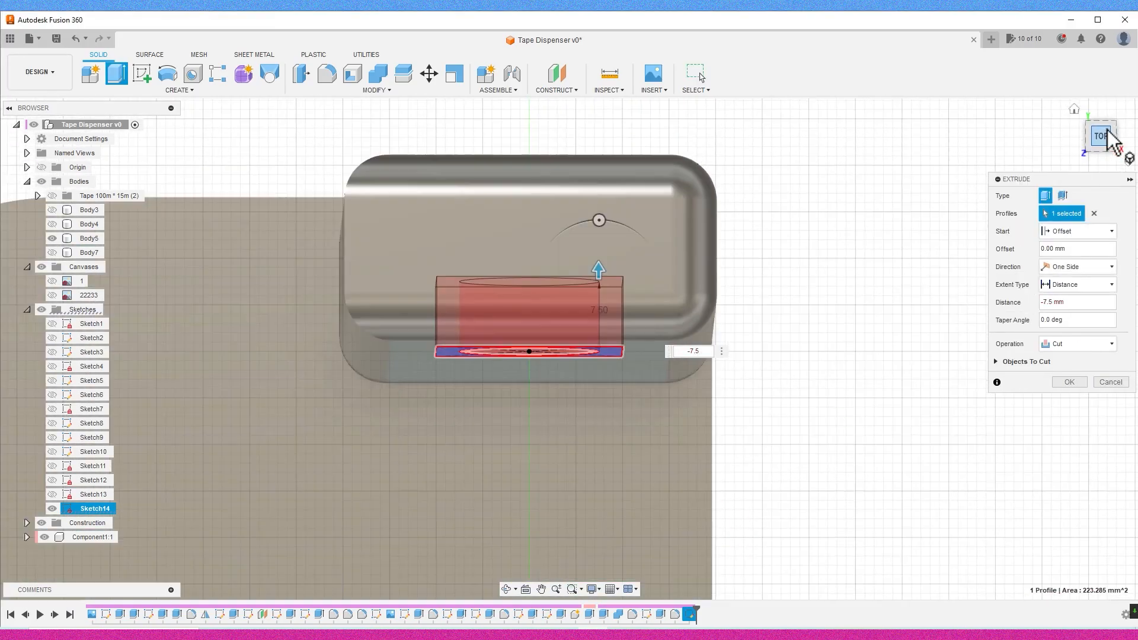
pyautogui.moveTo(1096, 137); pyautogui.dragTo(1100, 119)
pyautogui.click(1101, 125)
pyautogui.moveTo(608, 248); pyautogui.dragTo(608, 227)
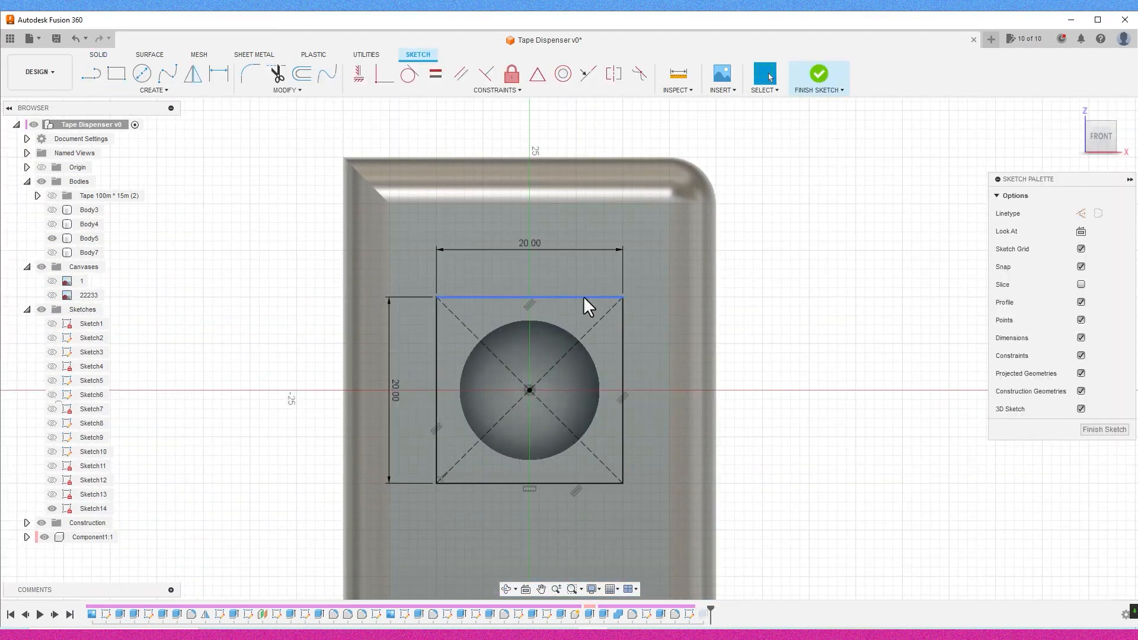
# Delete the square's diagonal construction lines, add a rectangle above it reaching past the post's top, and finish the sketch.
pyautogui.press('Delete')
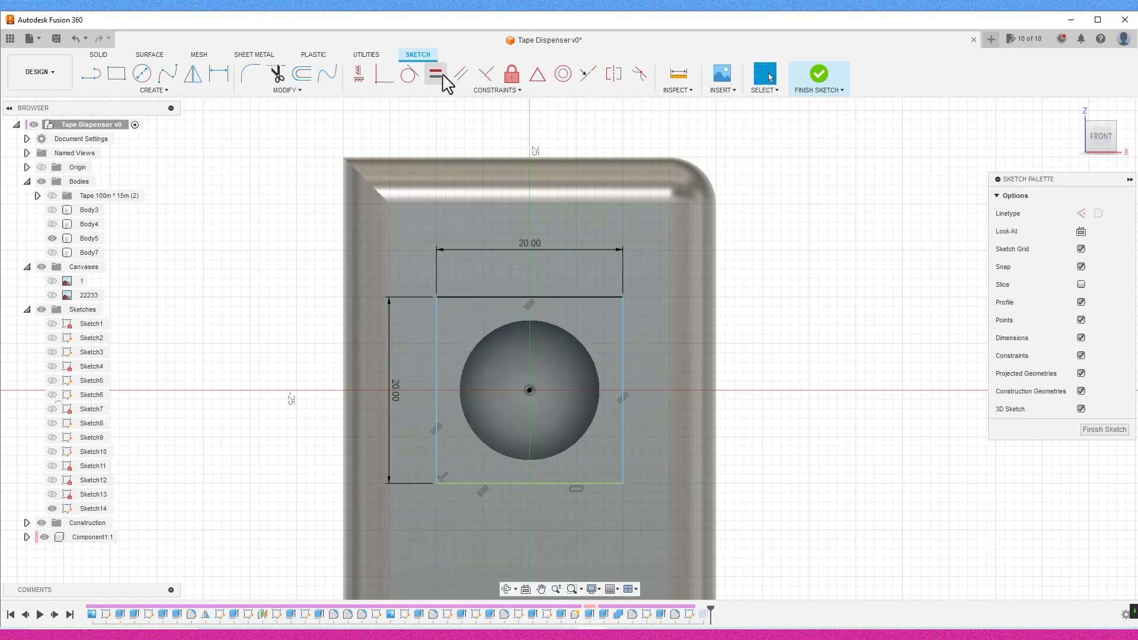
pyautogui.click(114, 75)
pyautogui.moveTo(280, 252); pyautogui.dragTo(233, 383, button='middle')
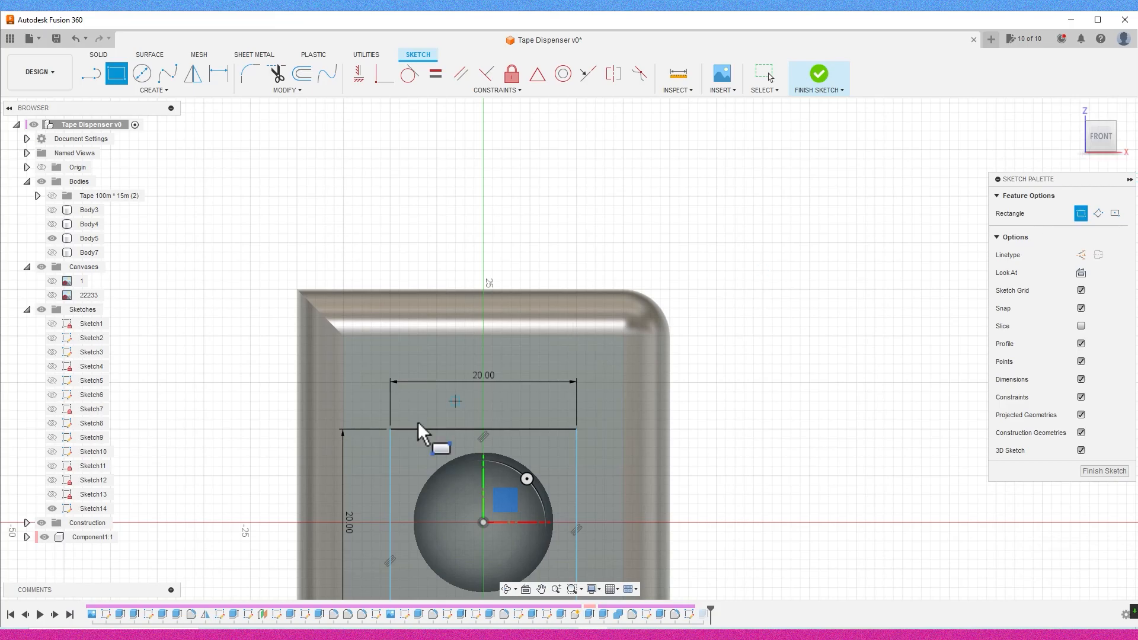
pyautogui.click(823, 72)
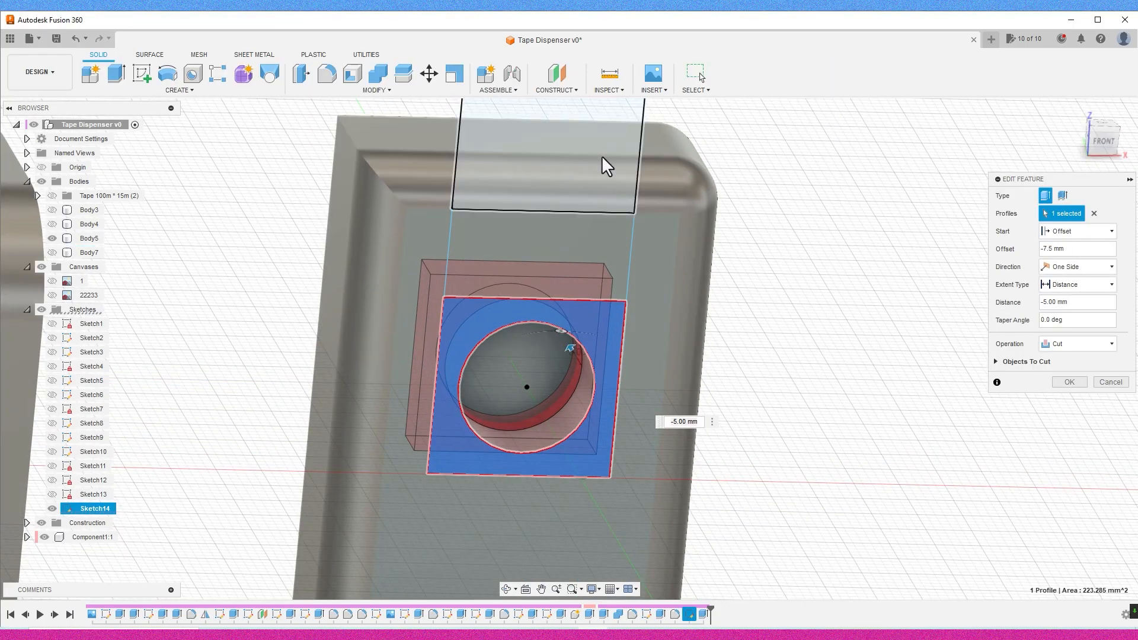
# Add the rectangle above the square to the 5 mm cut's profiles, extending the pocket through the post's top.
pyautogui.moveTo(1103, 109); pyautogui.dragTo(1100, 156)
pyautogui.click(1100, 137)
pyautogui.click(1070, 382)
# Sketch a closed outline on the post's front face, as wide as the axle hole, from below the hole to above the post's top.
pyautogui.click(1101, 137)
pyautogui.click(147, 79)
pyautogui.click(578, 369)
pyautogui.press('l')
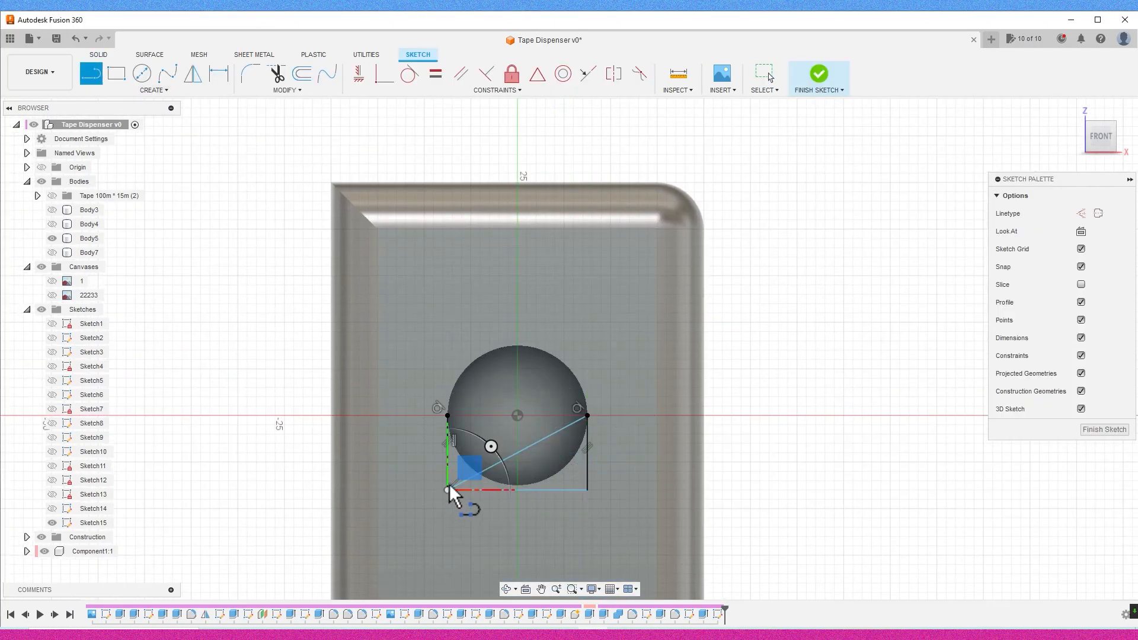
pyautogui.click(587, 164)
pyautogui.click(587, 490)
pyautogui.scroll(-3, 566, 475)
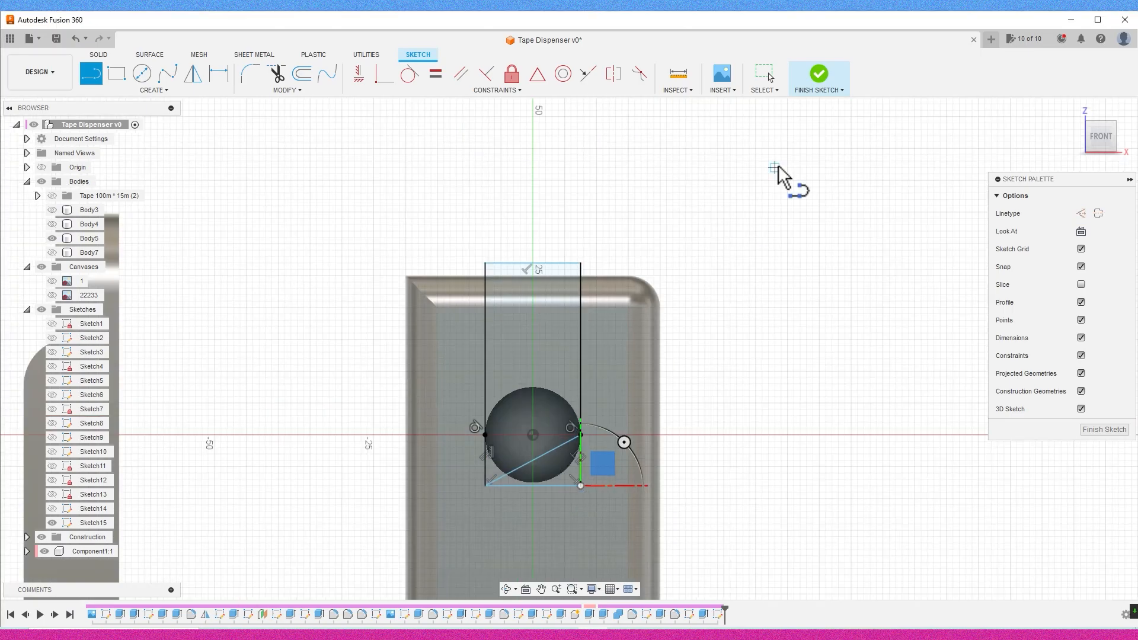
pyautogui.click(819, 75)
# Cut the hole-width outline profiles into the post's front, opening the axle channel up through the post's top.
pyautogui.keyDown('shift'); pyautogui.moveTo(748, 349); pyautogui.dragTo(763, 413, button='middle'); pyautogui.keyUp('shift')
pyautogui.click(550, 344)
pyautogui.click(489, 464)
pyautogui.click(565, 293)
pyautogui.moveTo(533, 374); pyautogui.dragTo(523, 259)
pyautogui.moveTo(1102, 137)
pyautogui.mouseDown()
pyautogui.moveTo(1097, 169)
pyautogui.moveTo(1118, 137)
pyautogui.mouseUp()
pyautogui.click(1101, 134)
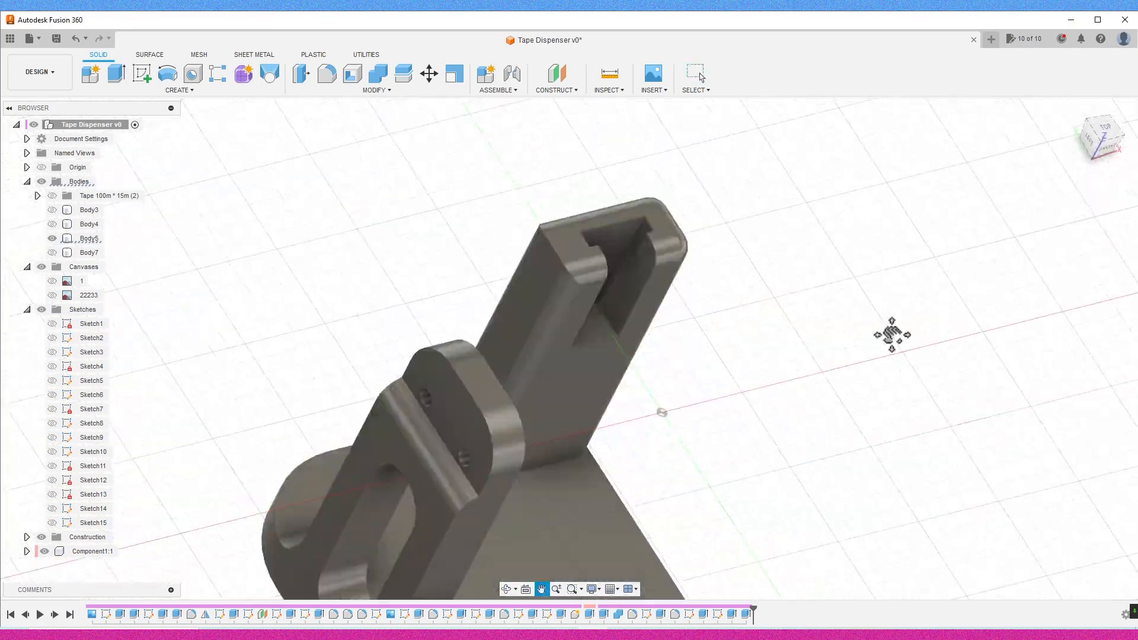
# Create an offset plane inside the axle post's pocket, parallel to its back wall.
pyautogui.moveTo(892, 335); pyautogui.dragTo(832, 387, button='middle')
pyautogui.scroll(-2, 832, 386)
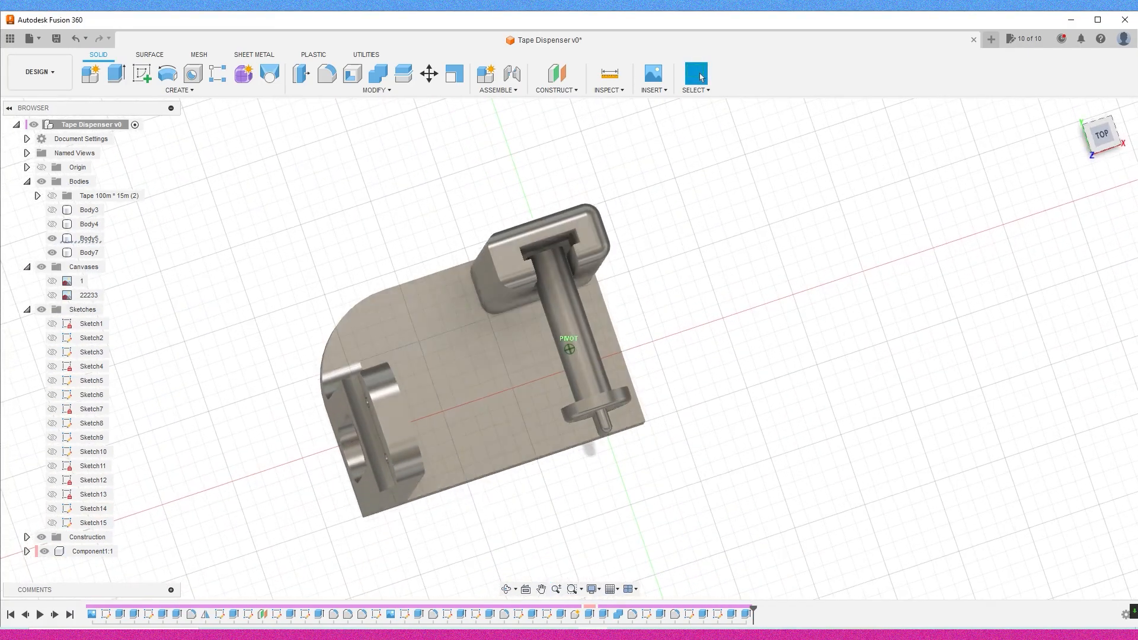
pyautogui.scroll(5, 620, 255)
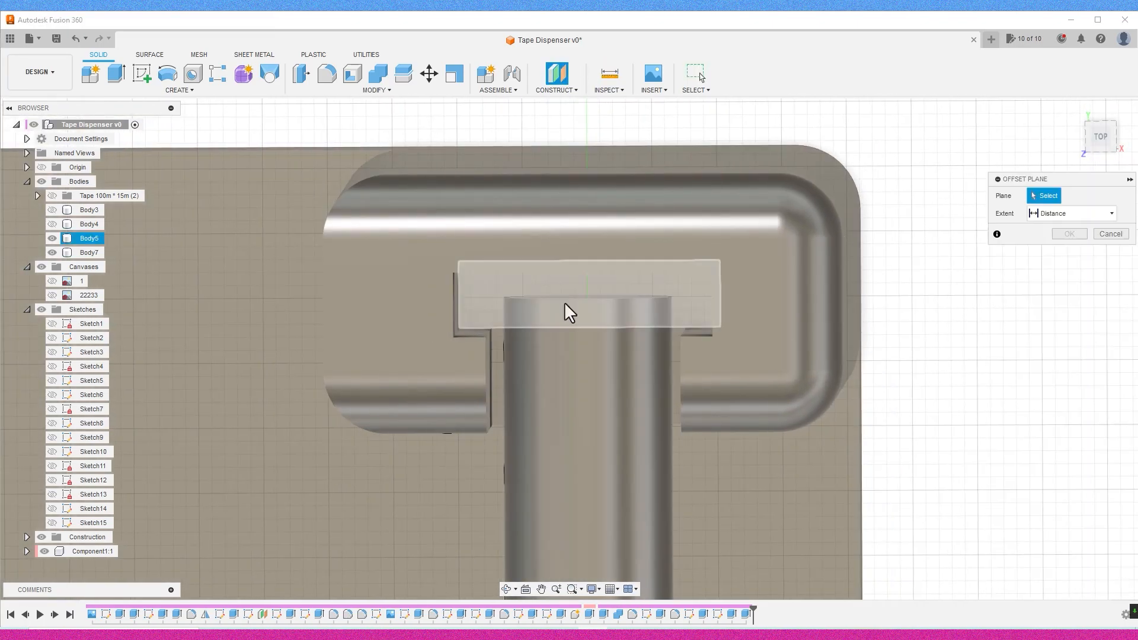
pyautogui.moveTo(587, 298); pyautogui.dragTo(587, 329)
pyautogui.click(1070, 251)
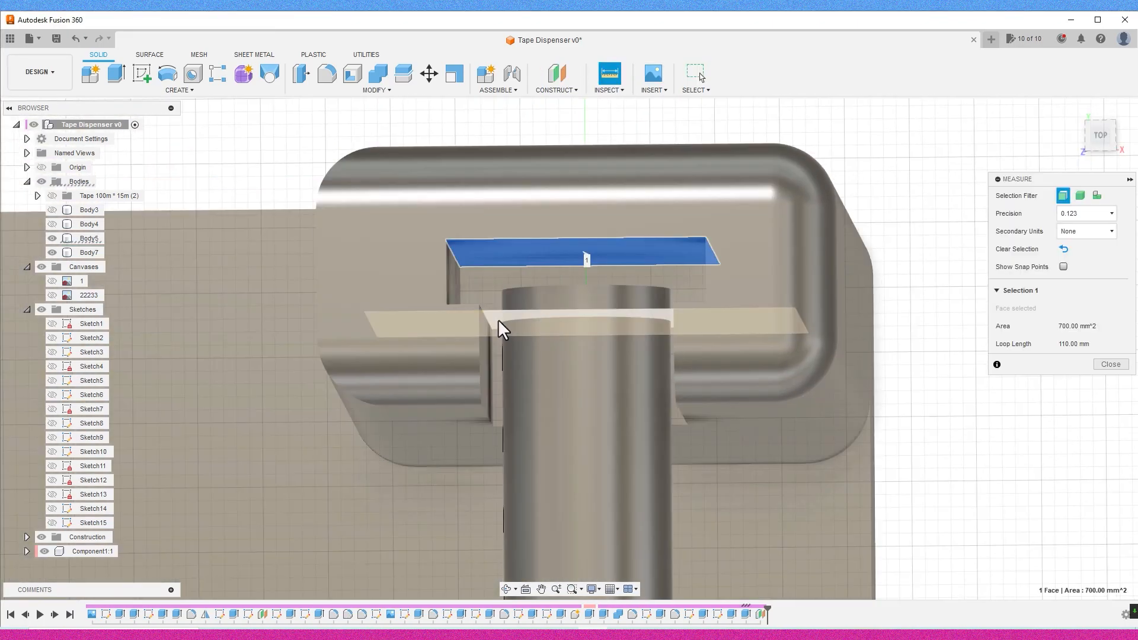
# Sketch a 19 by 19 mm centre rectangle on the offset plane, centred on the axle.
pyautogui.click(1100, 135)
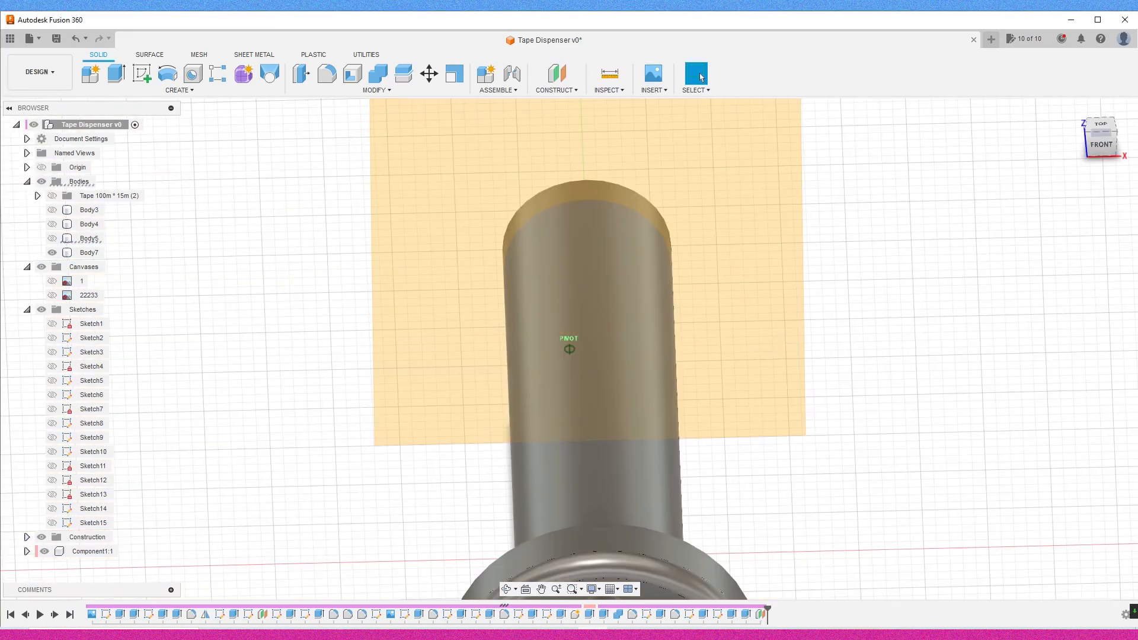
pyautogui.click(141, 72)
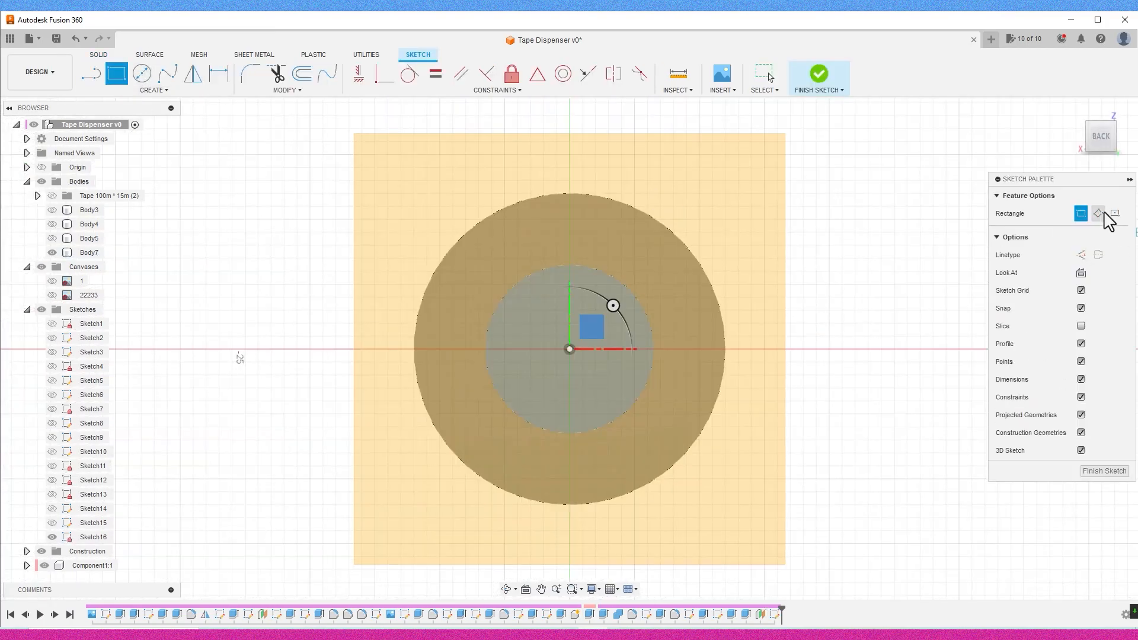
pyautogui.click(664, 433)
# Extrude the area between the square and the axle symmetrically, about 2.4 mm whole length, joined to the axle.
pyautogui.press('e')
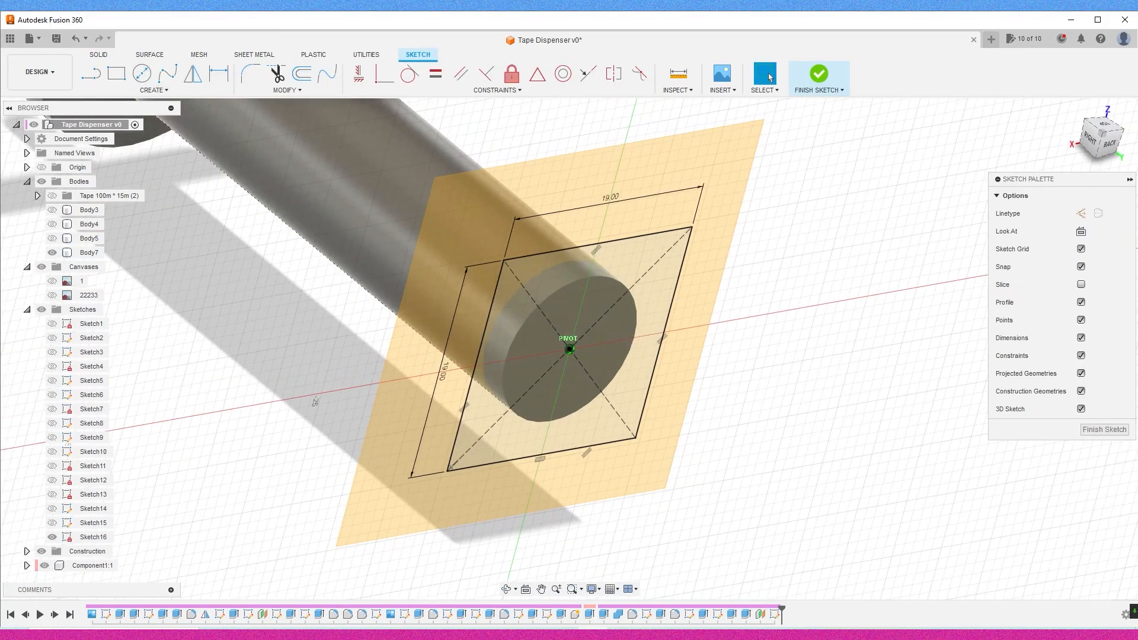
pyautogui.click(563, 277)
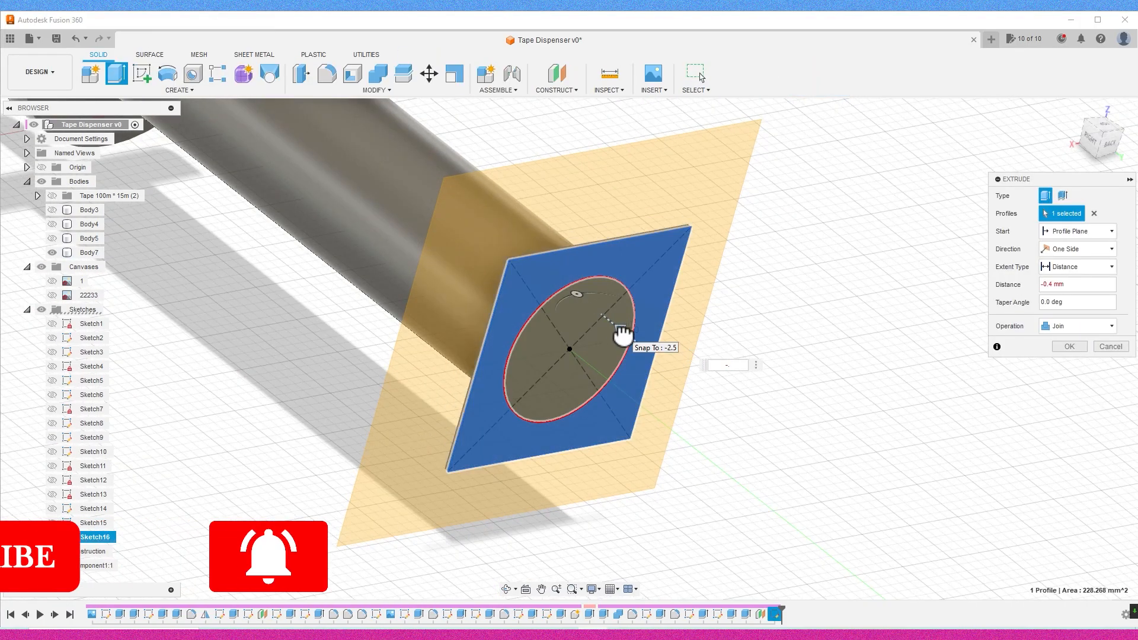
pyautogui.click(1079, 249)
pyautogui.click(1067, 279)
pyautogui.click(1098, 138)
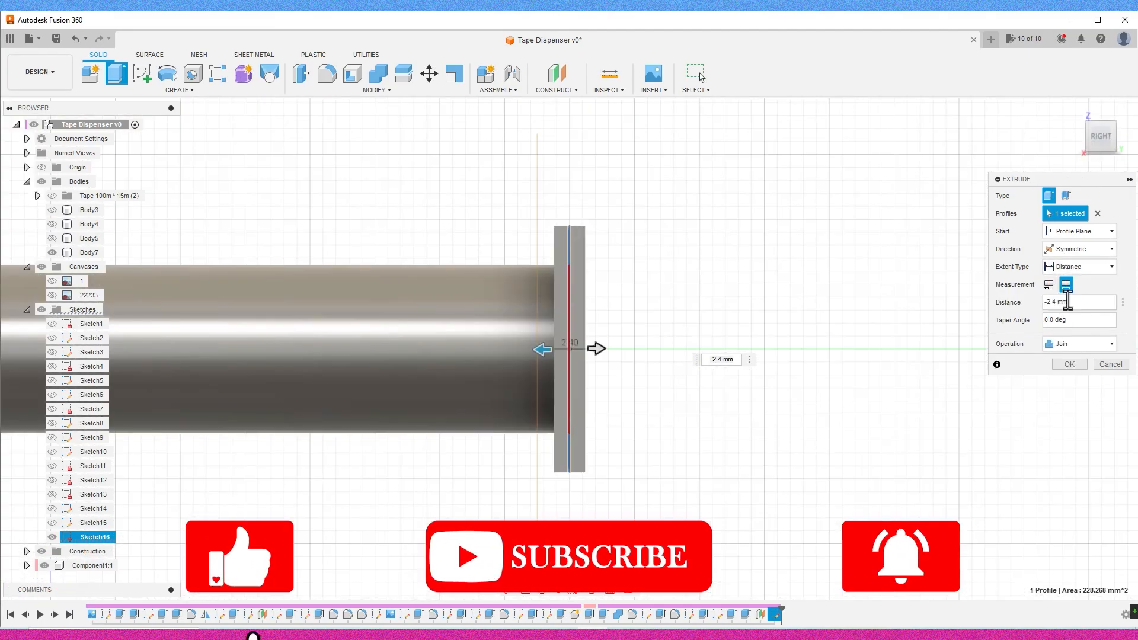
pyautogui.click(1062, 365)
# Show the base body and examine from several sides how the axle and its square plate sit in the post.
pyautogui.keyDown('shift'); pyautogui.moveTo(771, 296); pyautogui.dragTo(1001, 332, button='middle'); pyautogui.keyUp('shift')
pyautogui.click(52, 238)
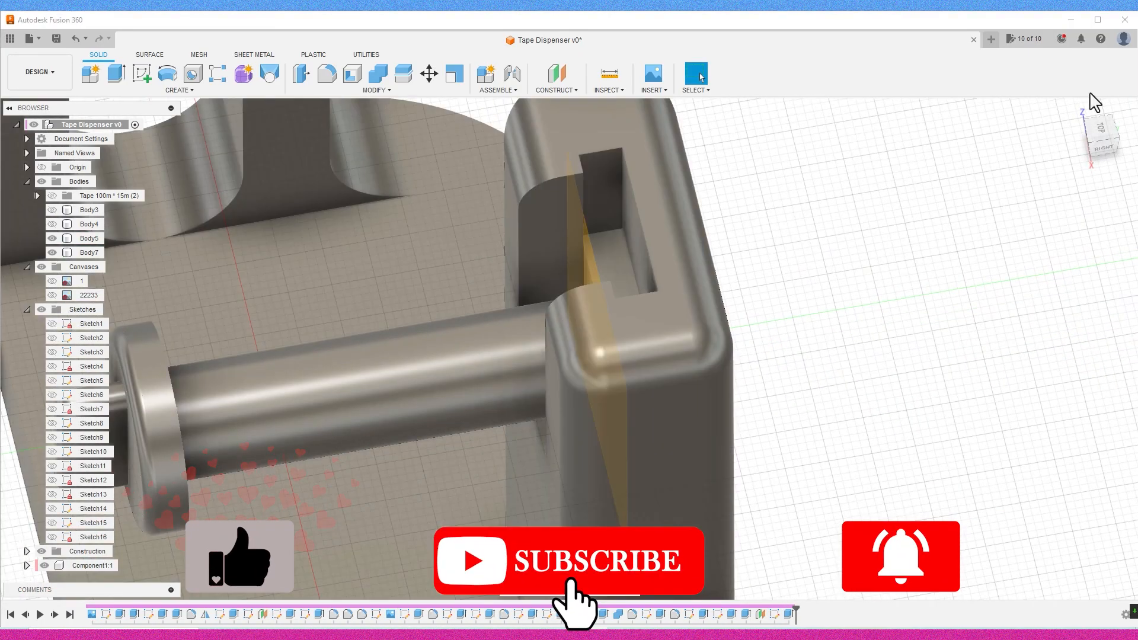
pyautogui.click(1101, 136)
pyautogui.scroll(-5, 891, 314)
pyautogui.moveTo(890, 344)
pyautogui.keyDown('shift'); pyautogui.mouseDown(button='middle')
pyautogui.moveTo(897, 284)
pyautogui.moveTo(913, 341)
pyautogui.mouseUp(button='middle'); pyautogui.keyUp('shift')
pyautogui.click(1101, 139)
pyautogui.keyDown('shift'); pyautogui.moveTo(570, 345); pyautogui.dragTo(602, 320, button='middle'); pyautogui.keyUp('shift')
pyautogui.click(596, 318)
pyautogui.click(1106, 131)
pyautogui.keyDown('shift'); pyautogui.moveTo(483, 160); pyautogui.dragTo(489, 110, button='middle'); pyautogui.keyUp('shift')
pyautogui.click(1101, 145)
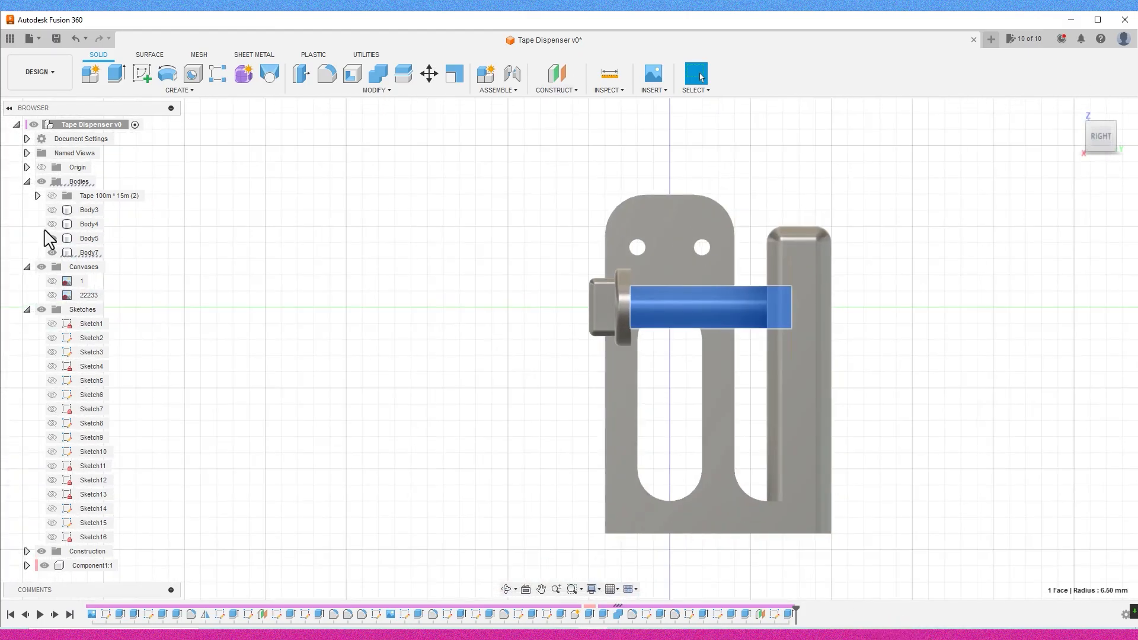
# Show the two spool halves and split the axle body at a location between them.
pyautogui.click(920, 302)
pyautogui.scroll(2, 920, 301)
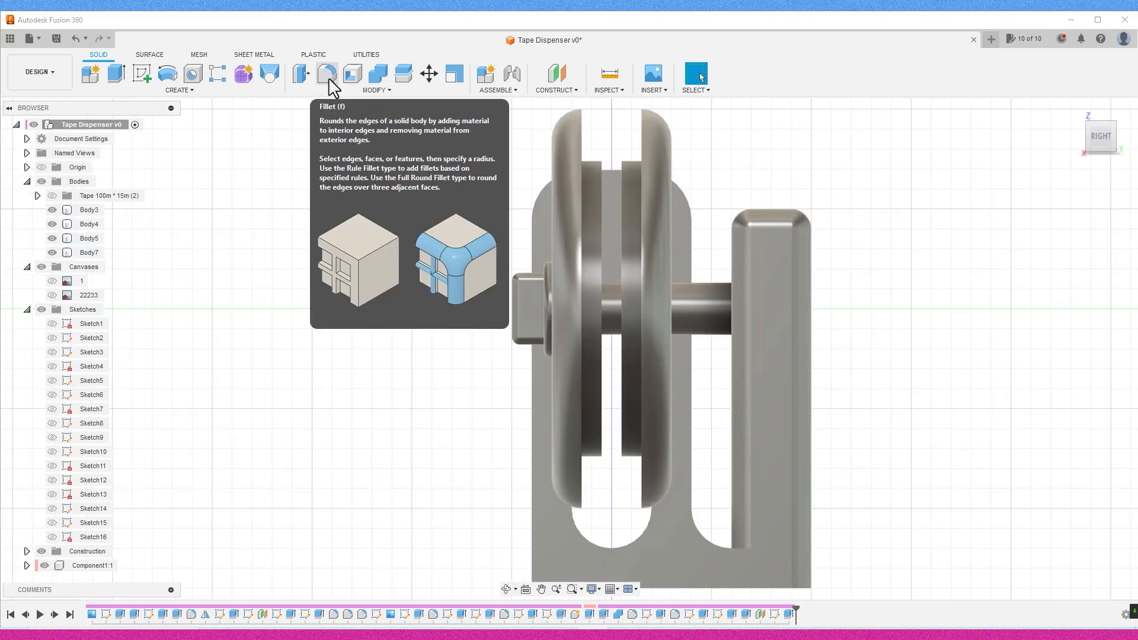
pyautogui.click(613, 312)
pyautogui.keyDown('shift'); pyautogui.moveTo(614, 312); pyautogui.dragTo(571, 339, button='middle'); pyautogui.keyUp('shift')
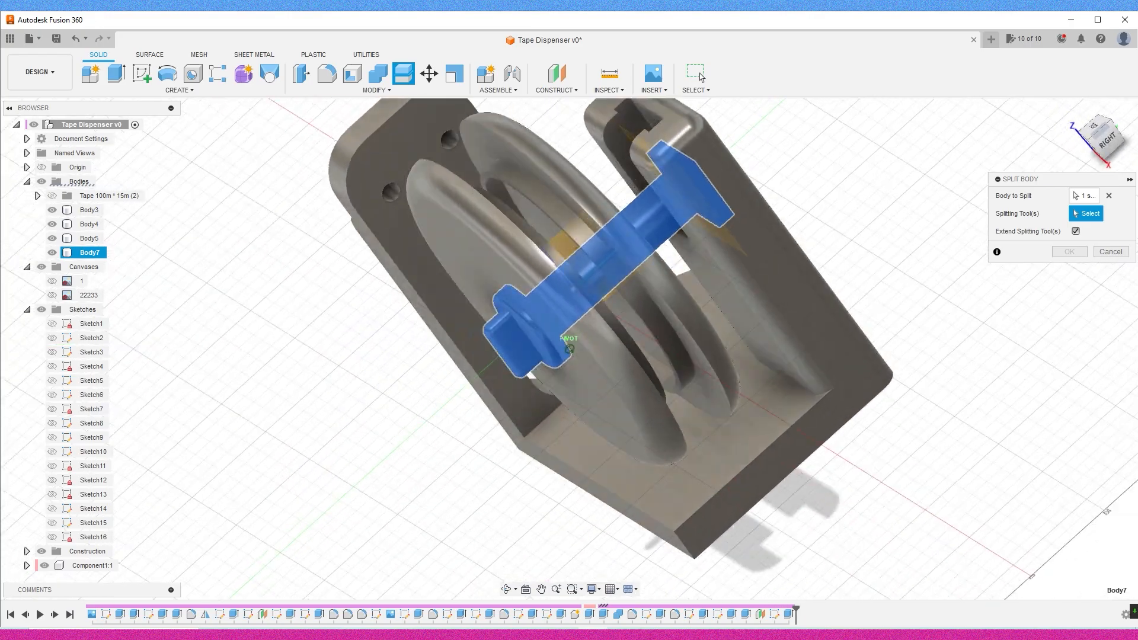
pyautogui.scroll(4, 486, 226)
pyautogui.click(609, 378)
pyautogui.moveTo(1110, 145)
pyautogui.mouseDown()
pyautogui.moveTo(1120, 144)
pyautogui.moveTo(1101, 151)
pyautogui.moveTo(1109, 144)
pyautogui.mouseUp()
pyautogui.scroll(-4, 609, 378)
pyautogui.click(1069, 234)
# Hide the spool halves and the cap-side axle piece to expose the split face of the long axle piece.
pyautogui.scroll(-3, 1070, 323)
pyautogui.click(52, 196)
pyautogui.scroll(-2, 201, 305)
pyautogui.moveTo(201, 306)
pyautogui.keyDown('shift'); pyautogui.mouseDown(button='middle')
pyautogui.moveTo(332, 320)
pyautogui.moveTo(214, 310)
pyautogui.mouseUp(button='middle'); pyautogui.keyUp('shift')
pyautogui.scroll(2, 332, 306)
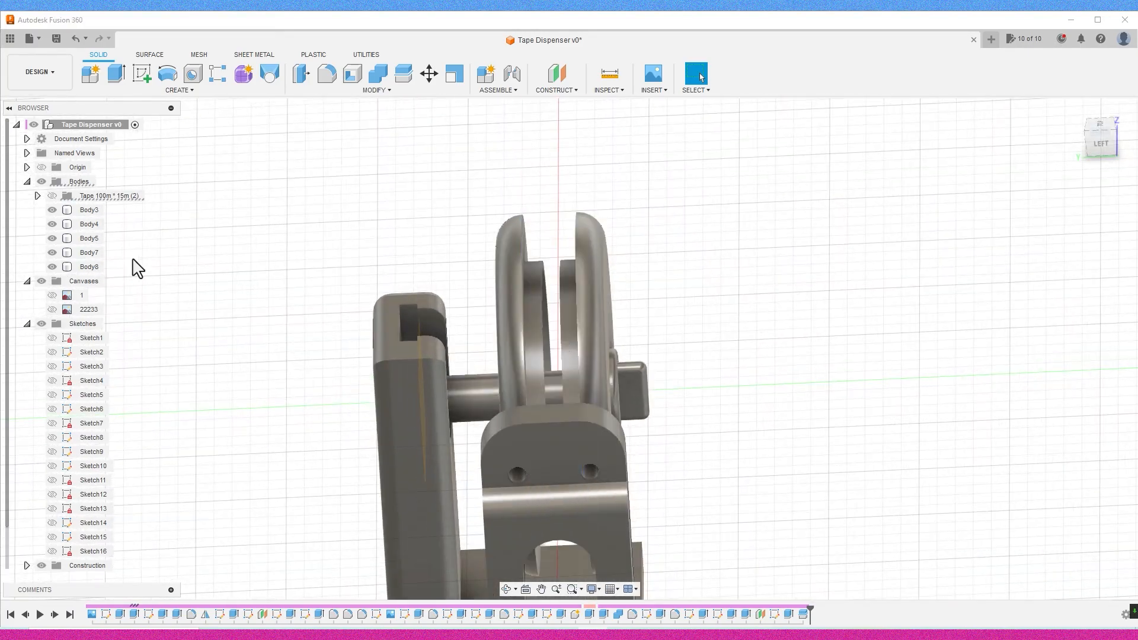
pyautogui.keyDown('shift'); pyautogui.moveTo(368, 309); pyautogui.dragTo(451, 379, button='middle'); pyautogui.keyUp('shift')
pyautogui.click(568, 378)
pyautogui.scroll(3, 567, 378)
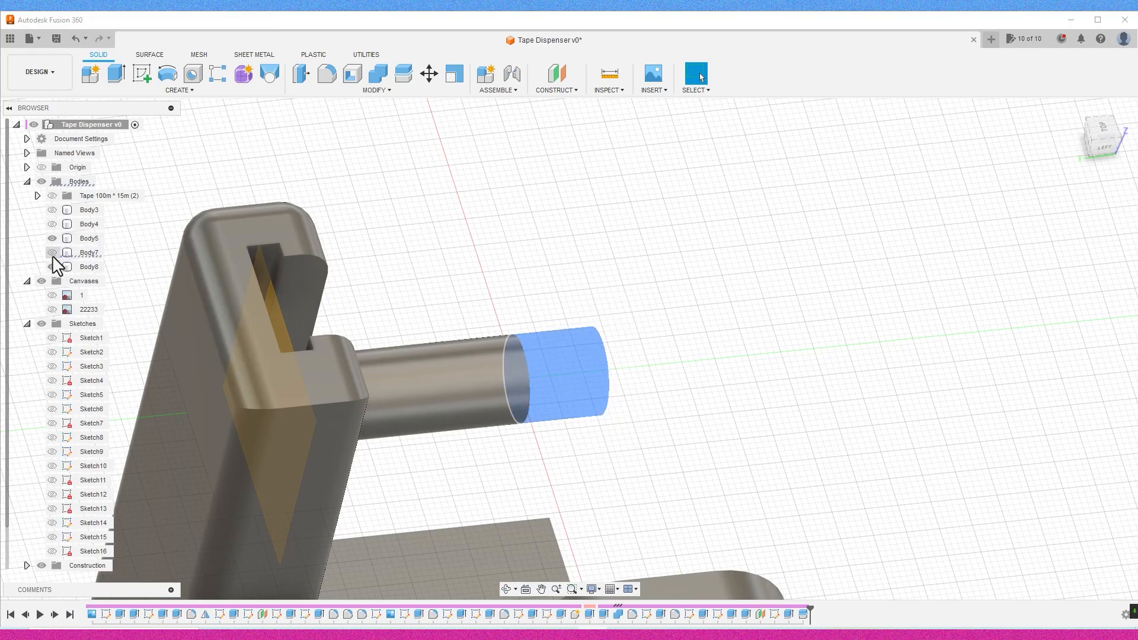
pyautogui.click(52, 255)
# Sketch a six-sided circumscribed polygon with a 3.5 mm radius, centred on the long axle piece's split face.
pyautogui.keyDown('shift'); pyautogui.moveTo(842, 492); pyautogui.dragTo(670, 473, button='middle'); pyautogui.keyUp('shift')
pyautogui.click(572, 420)
pyautogui.click(142, 73)
pyautogui.scroll(5, 553, 361)
pyautogui.click(154, 90)
pyautogui.moveTo(124, 150)
pyautogui.click(216, 151)
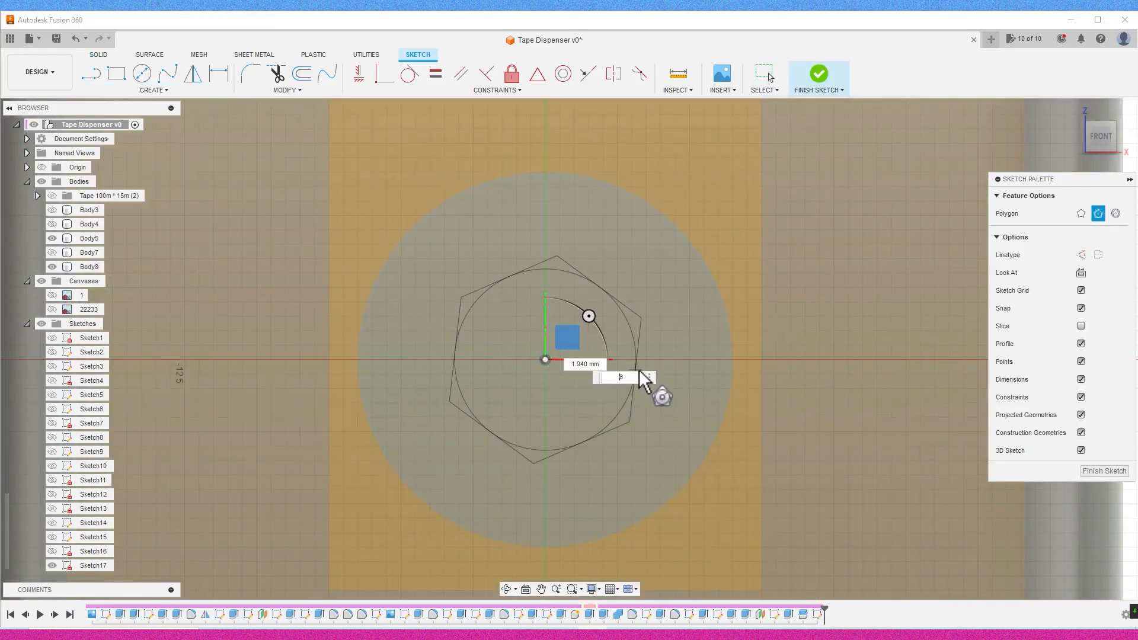
pyautogui.write('3.5')
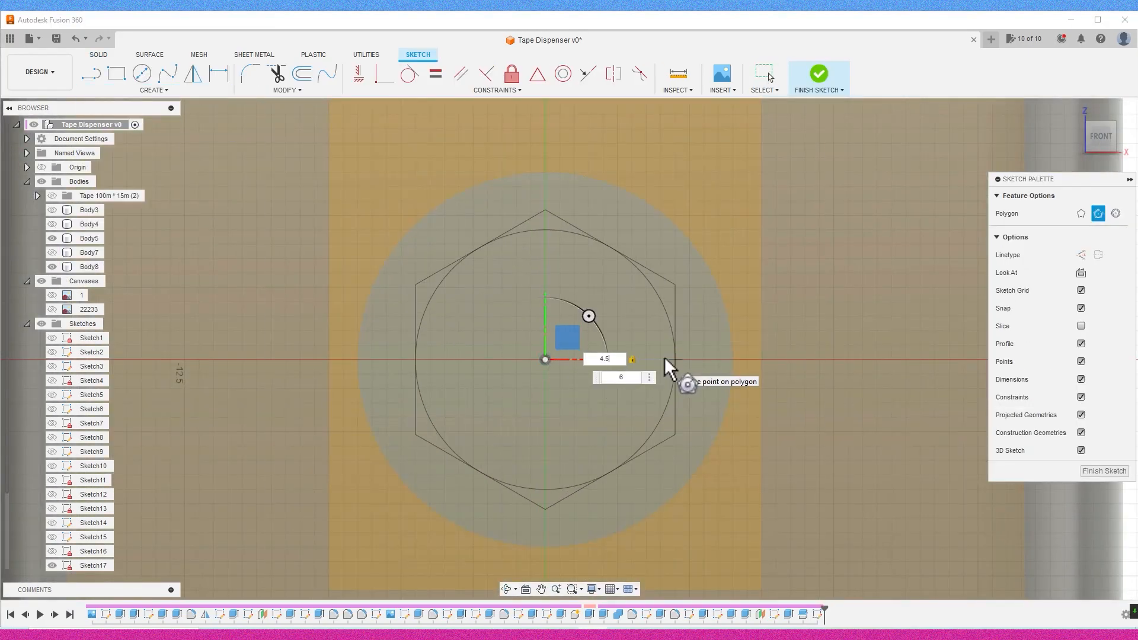
pyautogui.press('Return')
# Cut the hexagon 7 mm deep into the long axle piece.
pyautogui.press('e')
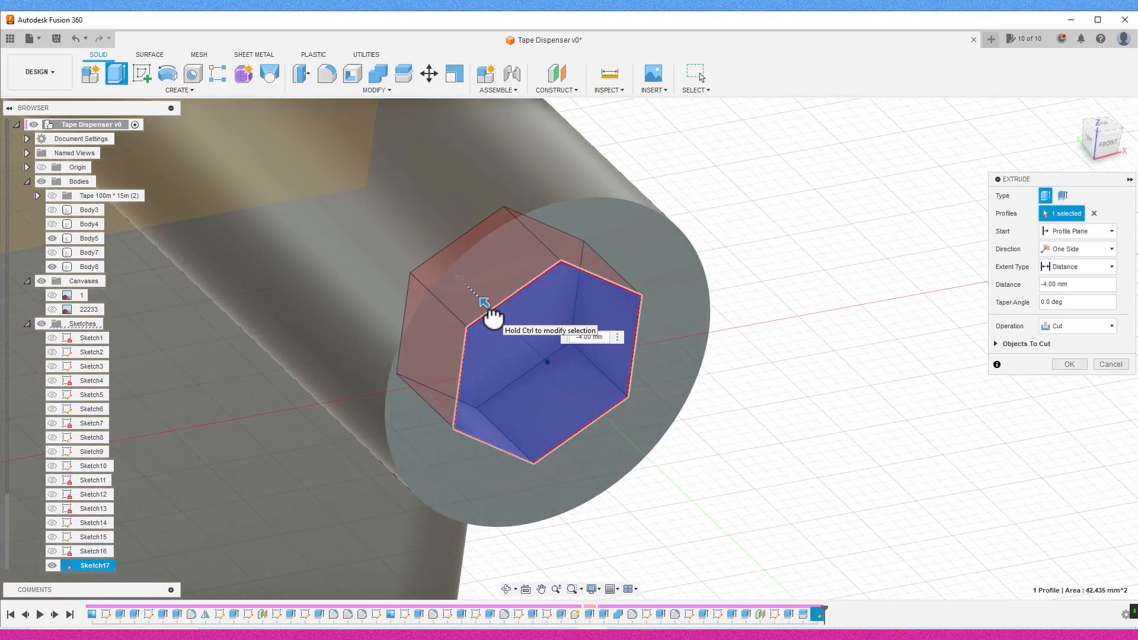
pyautogui.moveTo(492, 318); pyautogui.dragTo(469, 284)
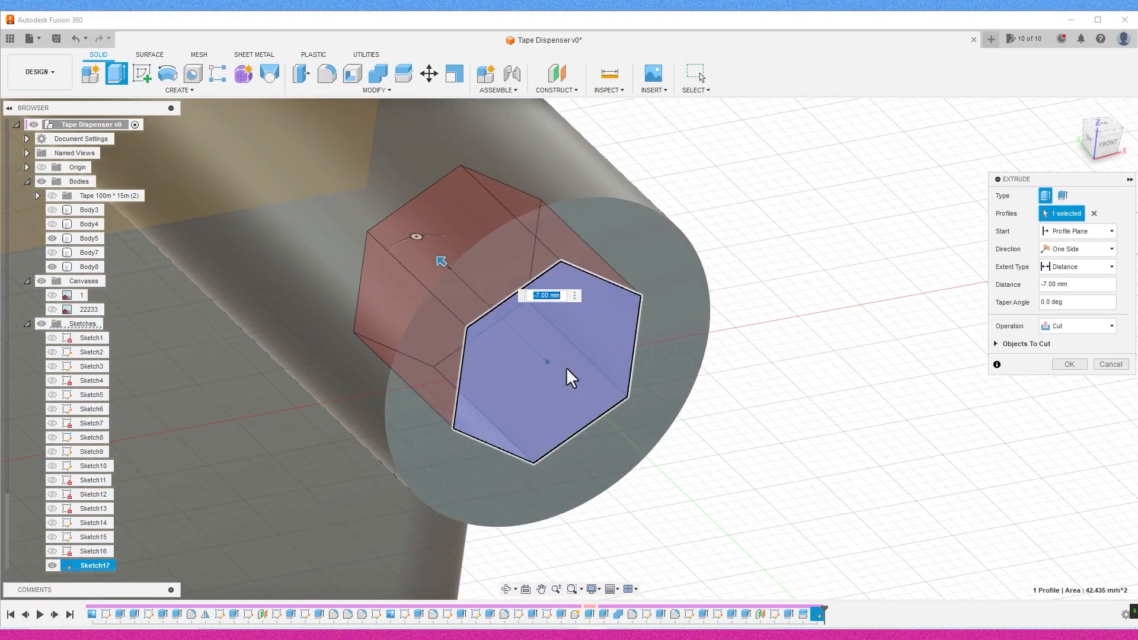
pyautogui.press('Return')
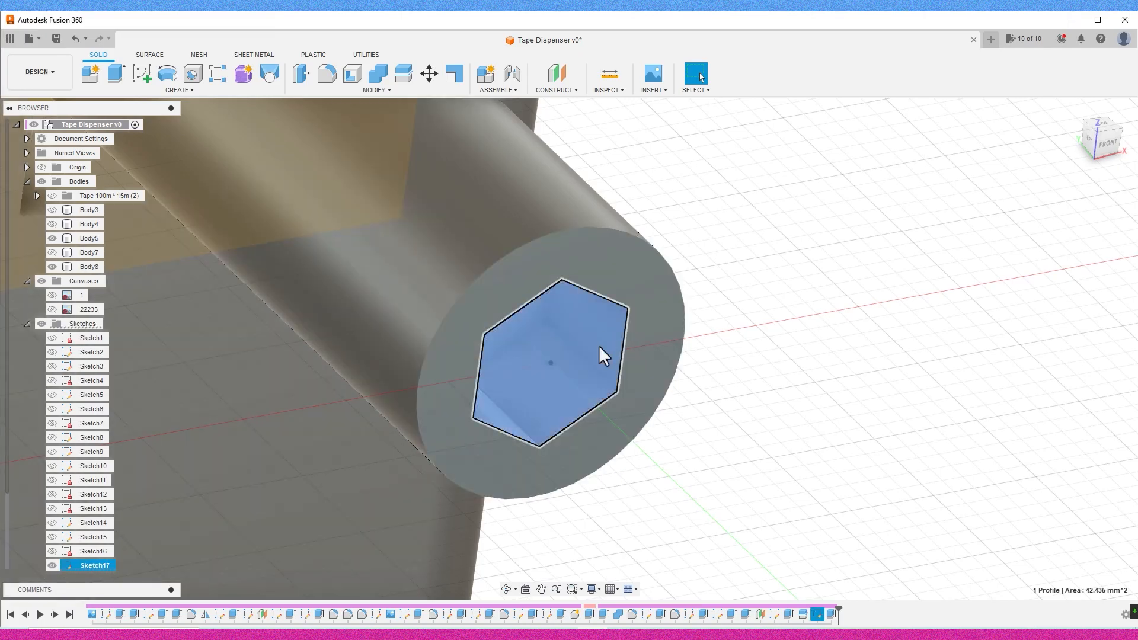
# Extrude the hexagon into the socket as a new body and combine it with the cap-side axle piece as a peg.
pyautogui.moveTo(555, 368); pyautogui.dragTo(465, 308)
pyautogui.click(1069, 345)
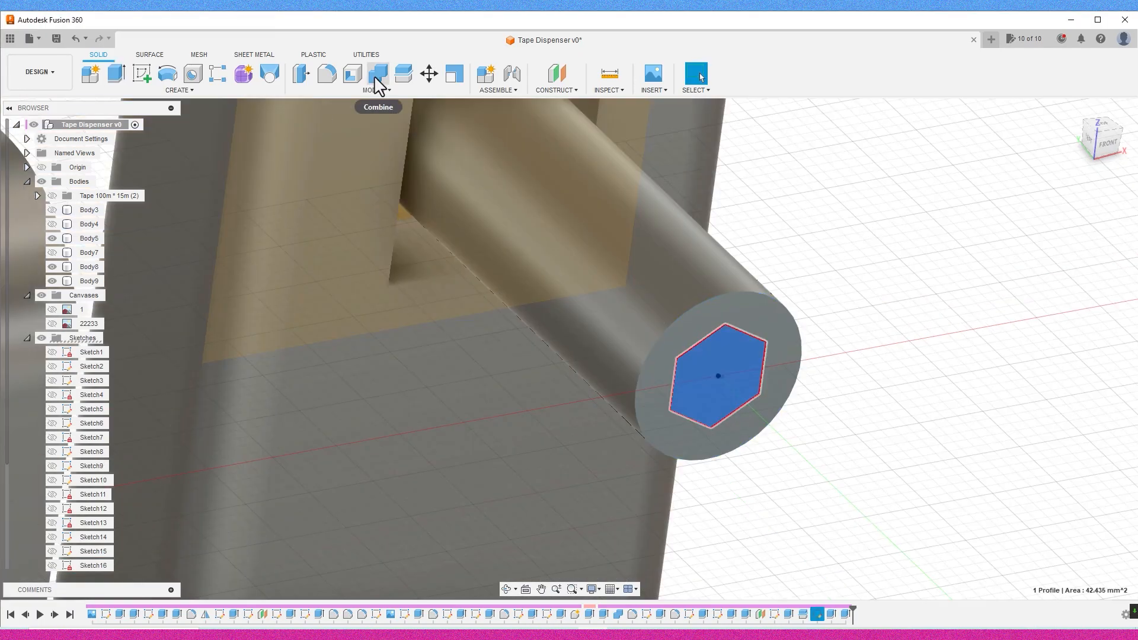
pyautogui.click(377, 73)
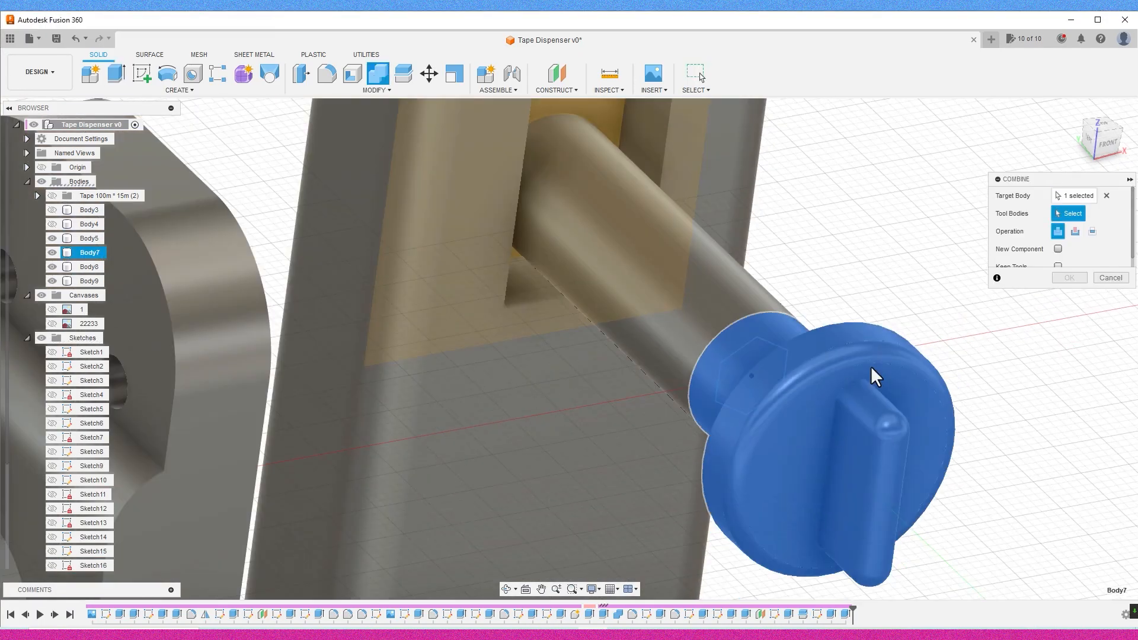
pyautogui.moveTo(1102, 142); pyautogui.dragTo(1064, 205)
# Hide the base and the long axle piece to examine the hexagonal peg on the cap piece.
pyautogui.click(53, 239)
pyautogui.click(52, 267)
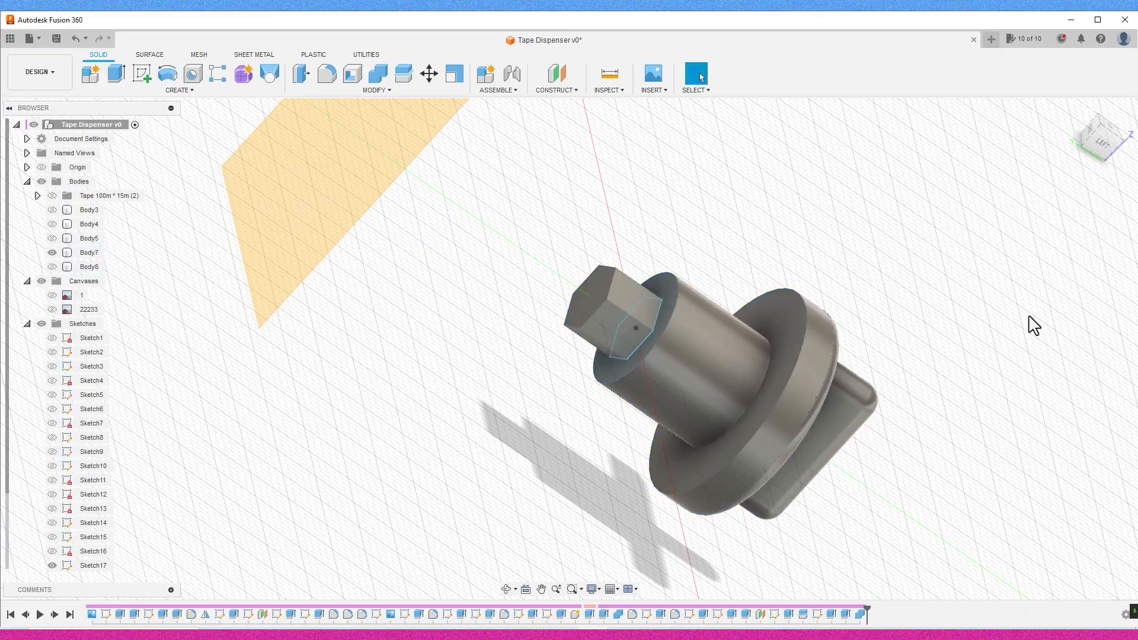
pyautogui.keyDown('shift'); pyautogui.moveTo(1029, 322); pyautogui.dragTo(33, 332, button='middle'); pyautogui.keyUp('shift')
# Collapse the sketch list and show the spool halves, the base and the long axle piece again.
pyautogui.click(28, 324)
pyautogui.moveTo(1100, 142)
pyautogui.mouseDown()
pyautogui.moveTo(1102, 113)
pyautogui.moveTo(1091, 141)
pyautogui.moveTo(1108, 143)
pyautogui.moveTo(1101, 134)
pyautogui.moveTo(843, 224)
pyautogui.mouseUp()
pyautogui.click(53, 211)
pyautogui.click(52, 224)
pyautogui.click(52, 239)
pyautogui.click(53, 267)
# Fillet 12 edges of the base and its posts with a 2.5 mm radius.
pyautogui.click(326, 74)
pyautogui.moveTo(1107, 141); pyautogui.dragTo(1067, 208)
pyautogui.moveTo(1137, 193); pyautogui.dragTo(1090, 172)
pyautogui.moveTo(366, 398); pyautogui.dragTo(358, 393)
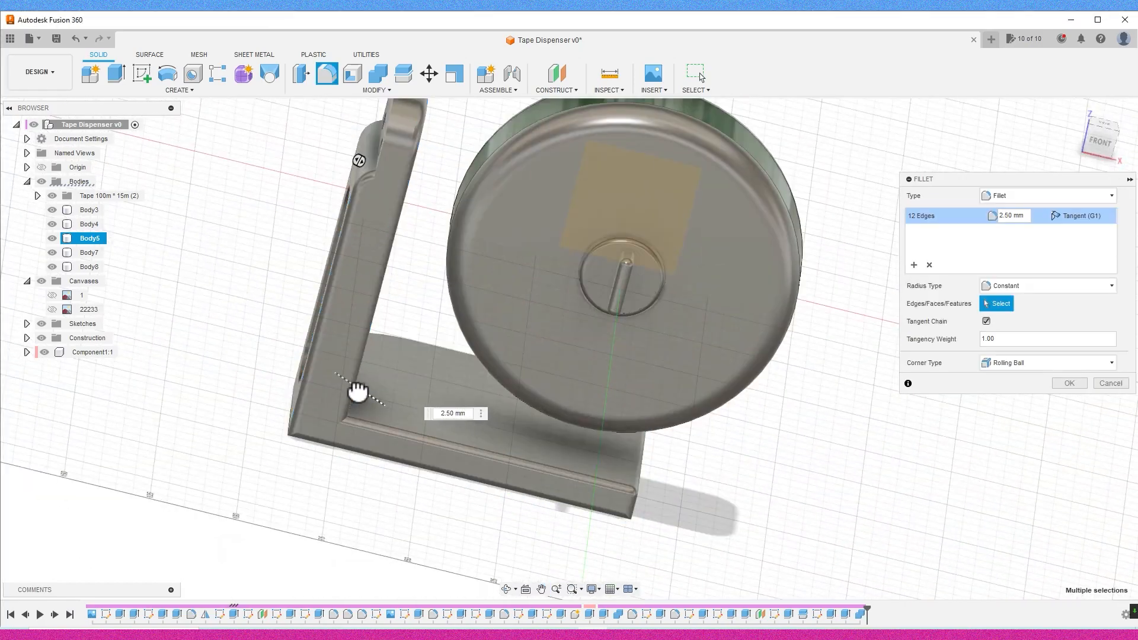
pyautogui.moveTo(1100, 141); pyautogui.dragTo(806, 171)
pyautogui.press('Return')
# Hide all construction planes and sketches to leave only the dispenser bodies in view.
pyautogui.moveTo(1079, 118); pyautogui.dragTo(1085, 71)
pyautogui.click(42, 338)
pyautogui.click(42, 324)
pyautogui.click(398, 261)
pyautogui.moveTo(1102, 138); pyautogui.dragTo(1096, 196)
pyautogui.moveTo(883, 326); pyautogui.dragTo(879, 261, button='middle')
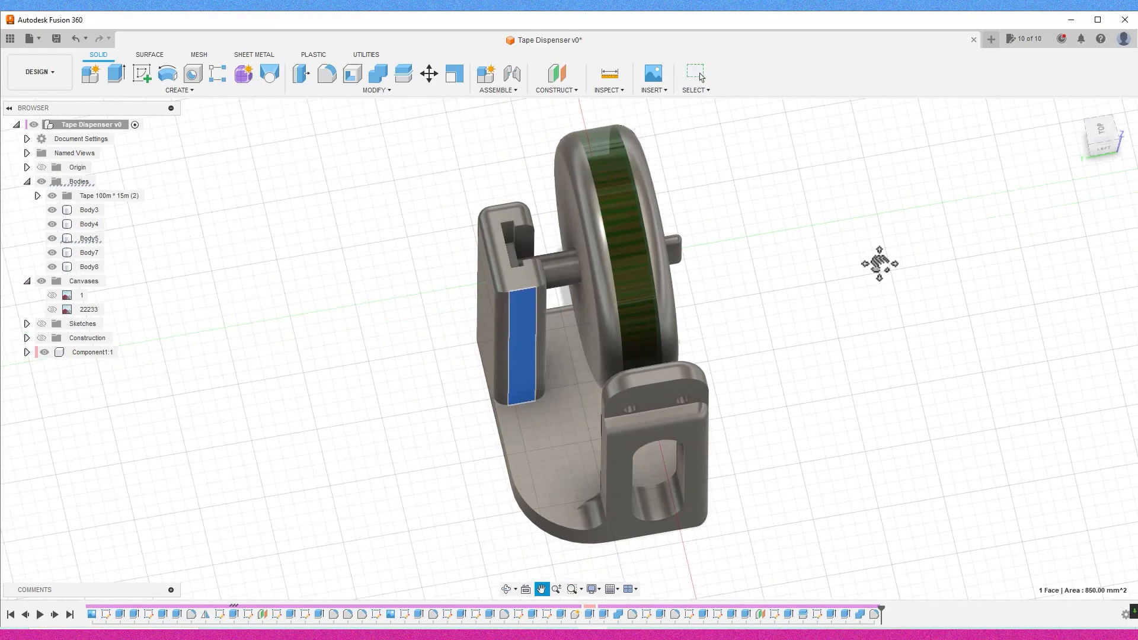
pyautogui.click(879, 262)
# Start a sketch on the back face of the axle post.
pyautogui.moveTo(1101, 139); pyautogui.dragTo(1136, 77)
pyautogui.click(1095, 136)
pyautogui.click(508, 284)
pyautogui.click(142, 74)
# Try a vertical centre-point slot 15 mm wide on the axle post, reaching up to the axle centre.
pyautogui.click(155, 90)
pyautogui.moveTo(134, 119)
pyautogui.moveTo(157, 175)
pyautogui.click(199, 186)
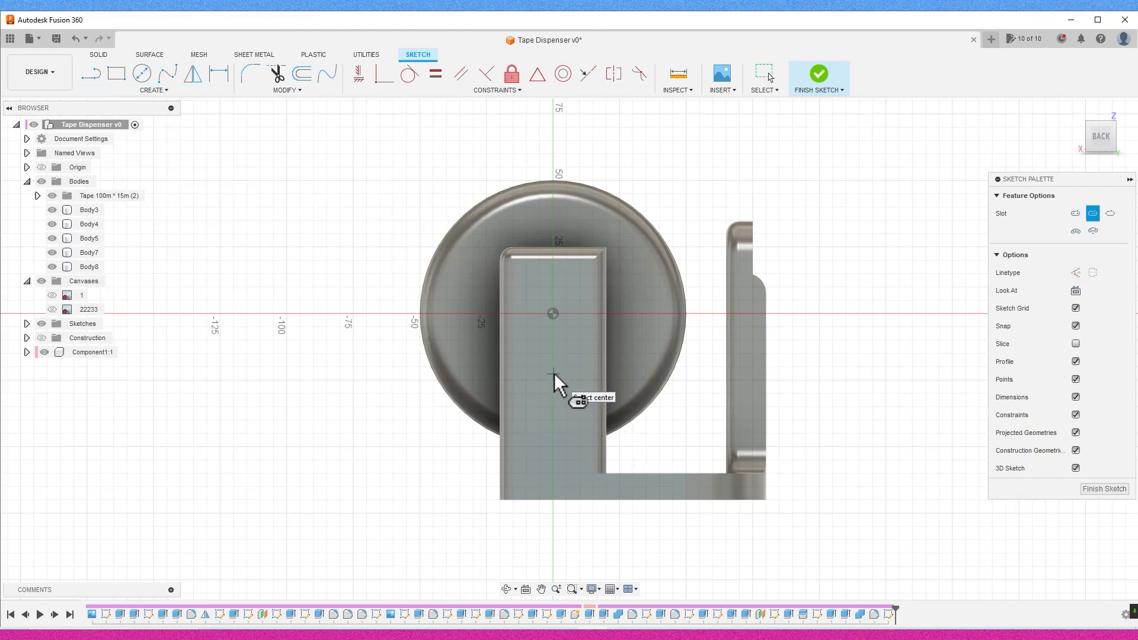
pyautogui.click(576, 462)
pyautogui.press('Escape')
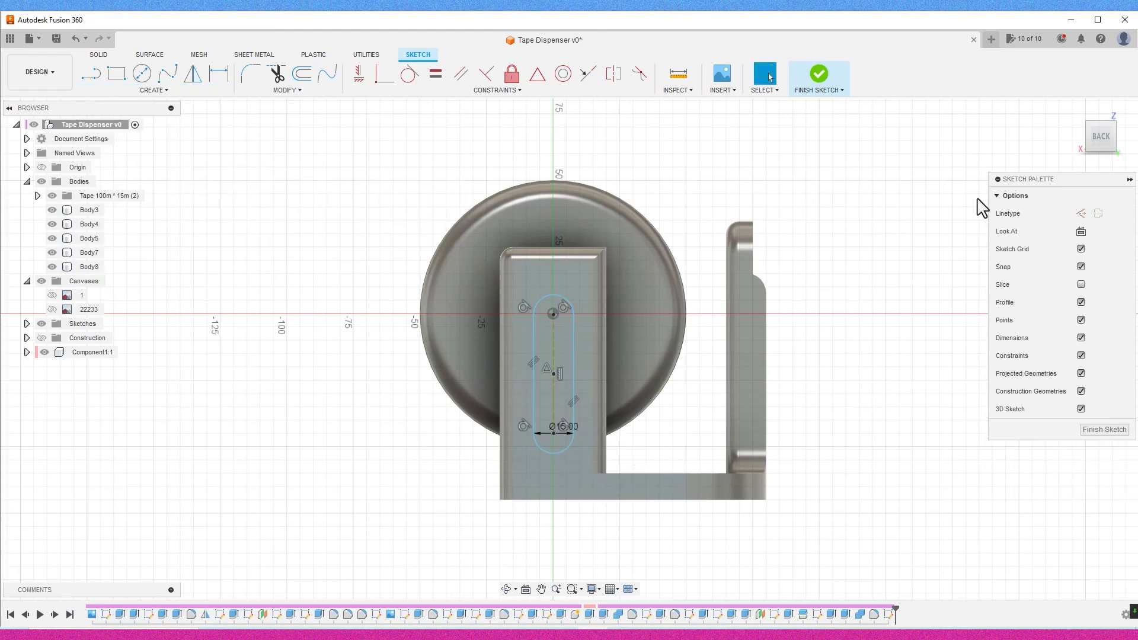
pyautogui.keyDown('shift'); pyautogui.moveTo(980, 203); pyautogui.dragTo(904, 227, button='middle'); pyautogui.keyUp('shift')
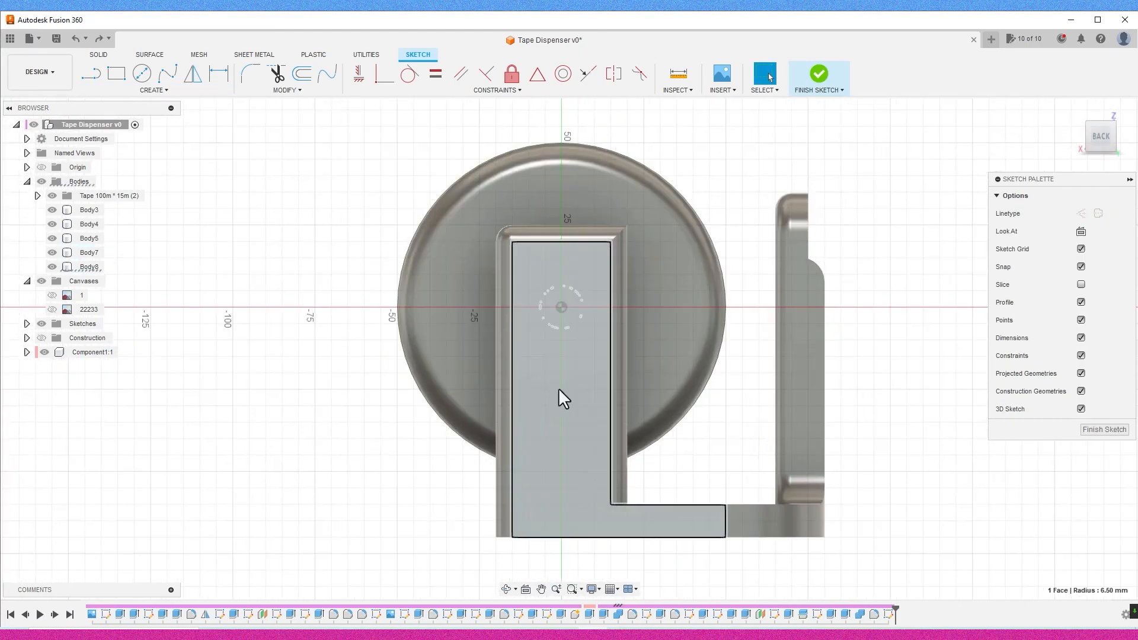
# Draw an upright rectangle on the lower part of the axle post, round its corners and finish the sketch.
pyautogui.scroll(4, 563, 439)
pyautogui.click(147, 93)
pyautogui.click(119, 75)
pyautogui.click(516, 244)
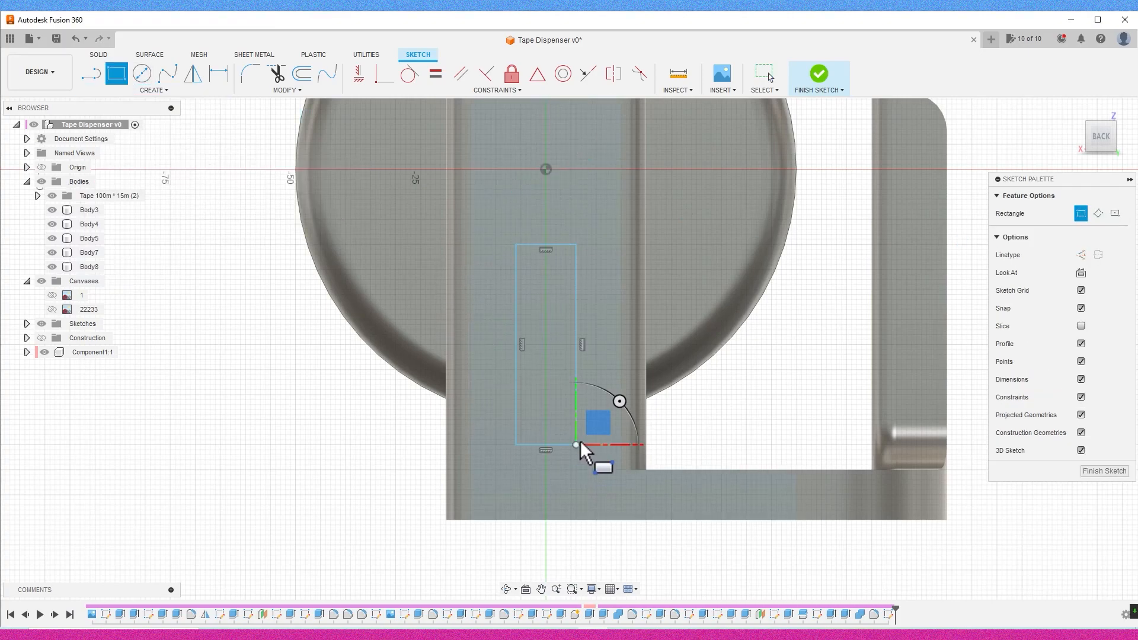
pyautogui.click(580, 440)
pyautogui.press('Escape')
pyautogui.click(575, 245)
pyautogui.click(576, 445)
pyautogui.click(517, 444)
pyautogui.click(805, 87)
# Extrude the rounded rectangle into the axle post to cut out its lower part.
pyautogui.keyDown('shift'); pyautogui.moveTo(818, 198); pyautogui.dragTo(859, 204, button='middle'); pyautogui.keyUp('shift')
pyautogui.click(541, 324)
pyautogui.press('e')
pyautogui.moveTo(548, 342); pyautogui.dragTo(478, 336)
pyautogui.click(1089, 138)
pyautogui.moveTo(396, 346); pyautogui.dragTo(432, 346)
pyautogui.click(1077, 366)
# Fillet the edge of the new cut-out in the axle post.
pyautogui.keyDown('shift'); pyautogui.moveTo(741, 332); pyautogui.dragTo(652, 380, button='middle'); pyautogui.keyUp('shift')
pyautogui.scroll(-5, 652, 379)
pyautogui.click(326, 80)
pyautogui.click(646, 469)
pyautogui.moveTo(650, 463)
pyautogui.mouseDown()
pyautogui.moveTo(635, 477)
pyautogui.moveTo(644, 470)
pyautogui.mouseUp()
pyautogui.click(1071, 384)
pyautogui.keyDown('shift'); pyautogui.moveTo(569, 350); pyautogui.dragTo(1127, 419, button='middle'); pyautogui.keyUp('shift')
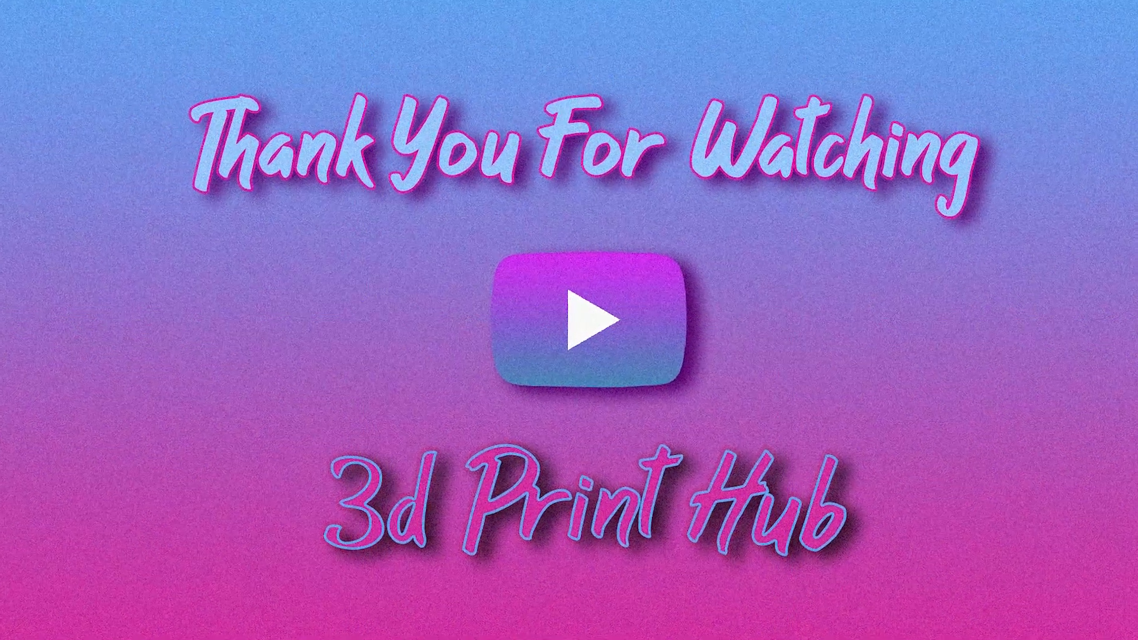